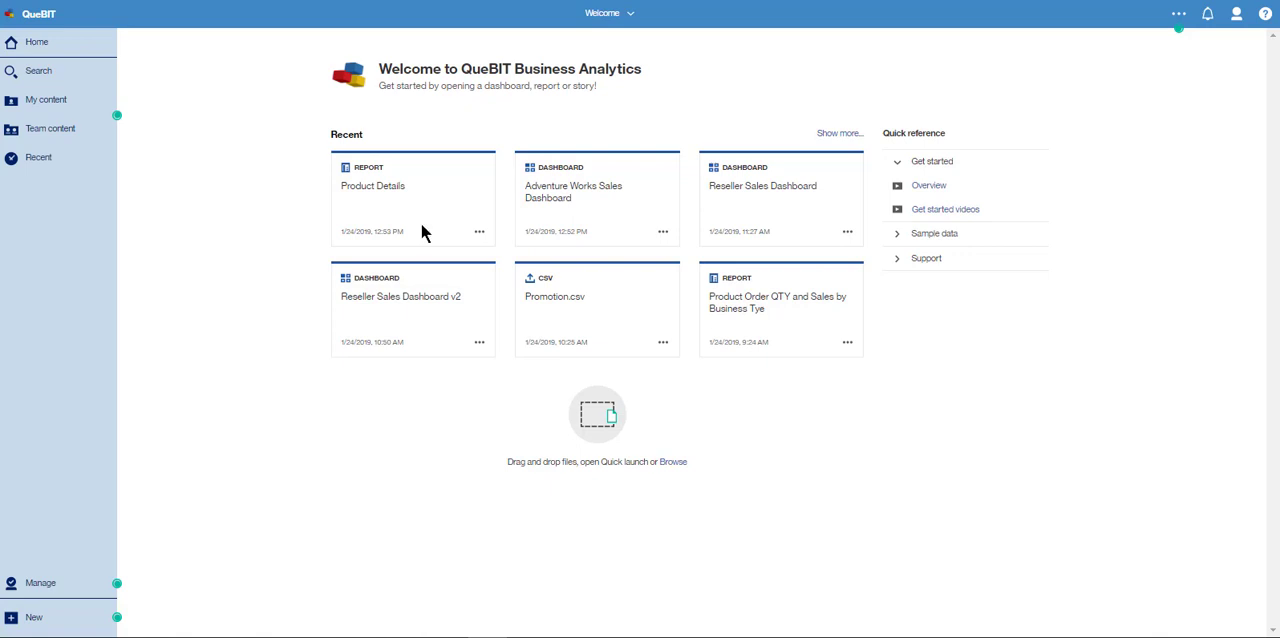
- Open the Reseller Sales Analysis Data Module and examine how the reseller sales table relates to Resellers, Geography, Promotion and Product
{"action": "left_click", "coordinate": [632, 14]}
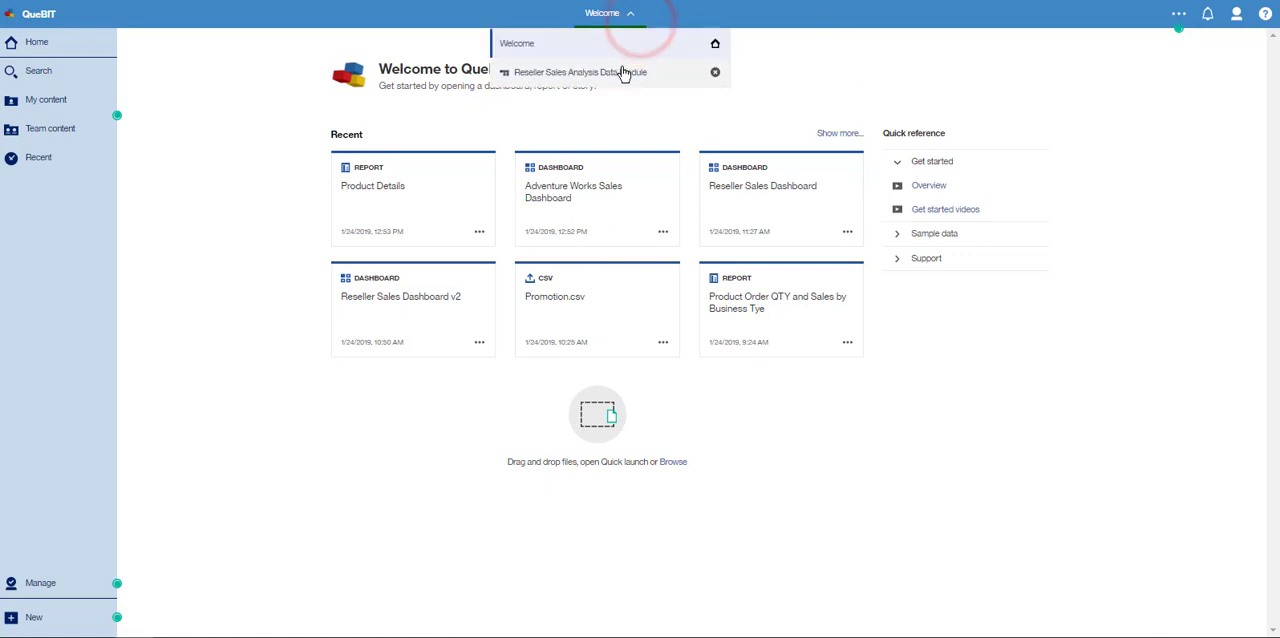
{"action": "left_click", "coordinate": [622, 74]}
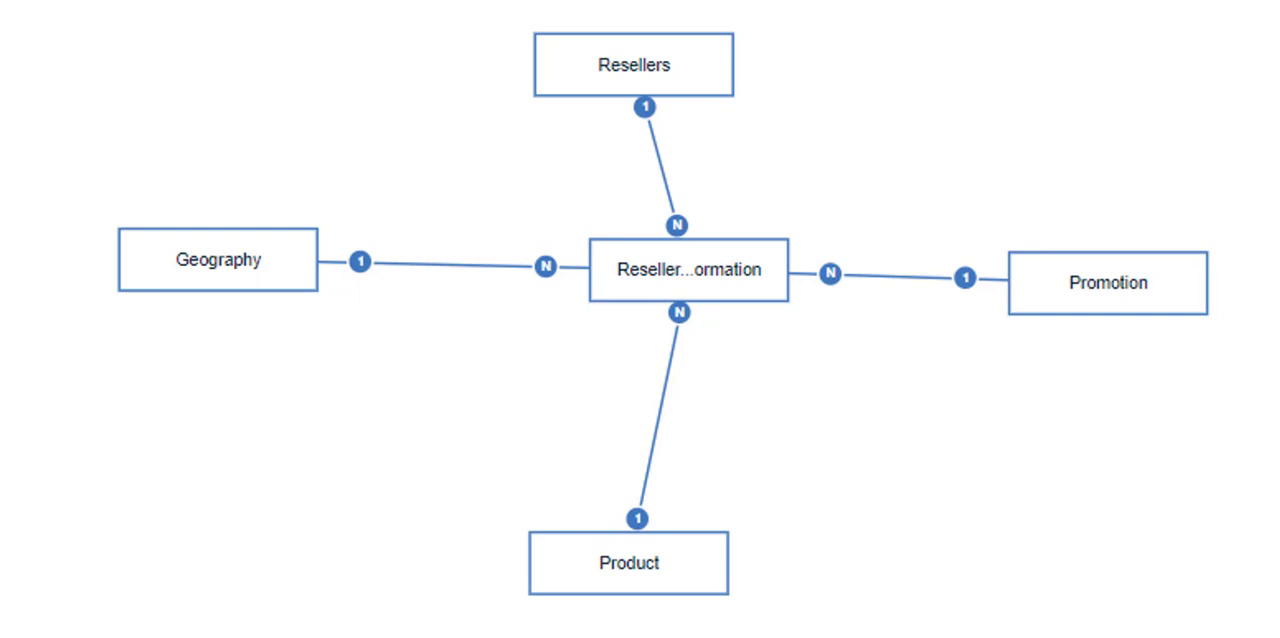
{"action": "left_click", "coordinate": [689, 270]}
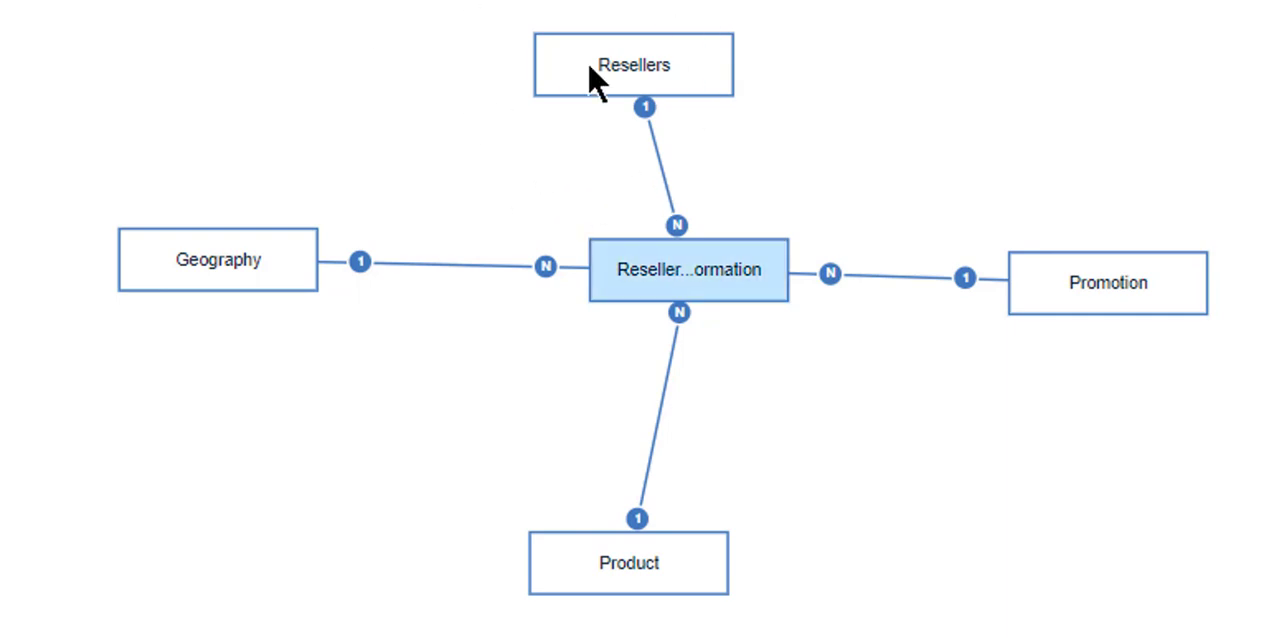
{"action": "key", "text": "ctrl"}
{"action": "key", "text": "ctrl"}
{"action": "key", "text": "ctrl"}
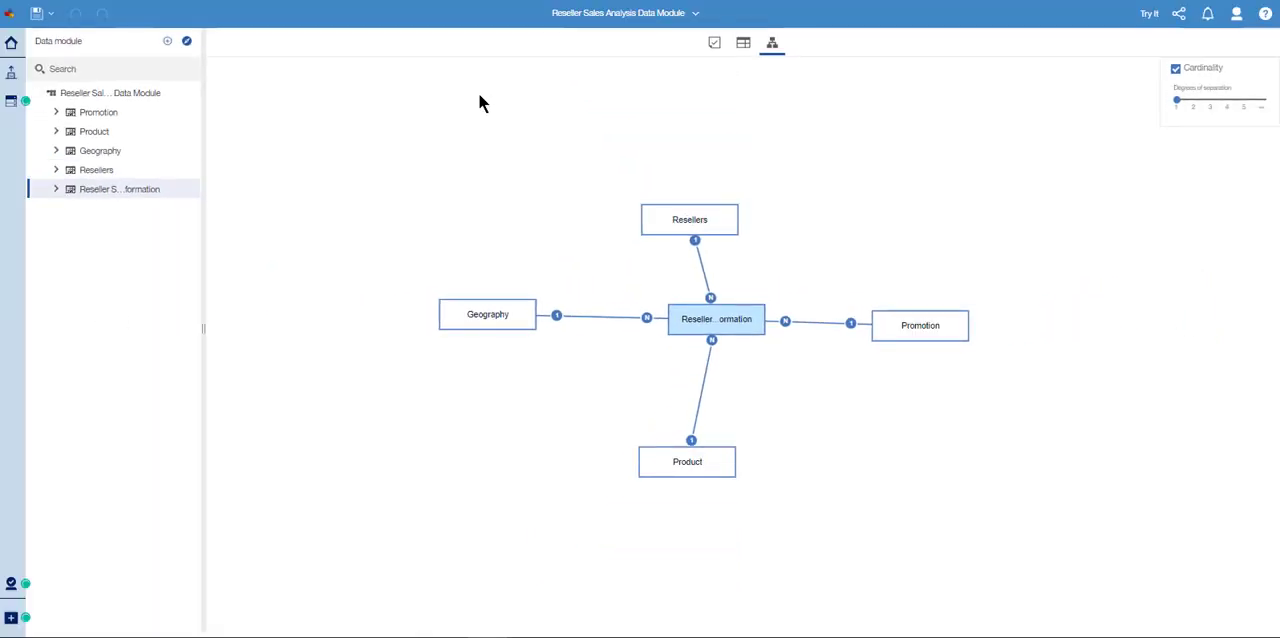
- Create a new dashboard from the five-panel tabbed template with two header panels, two stacked left panels and one large right panel
{"action": "left_click", "coordinate": [670, 14]}
{"action": "left_click", "coordinate": [631, 46]}
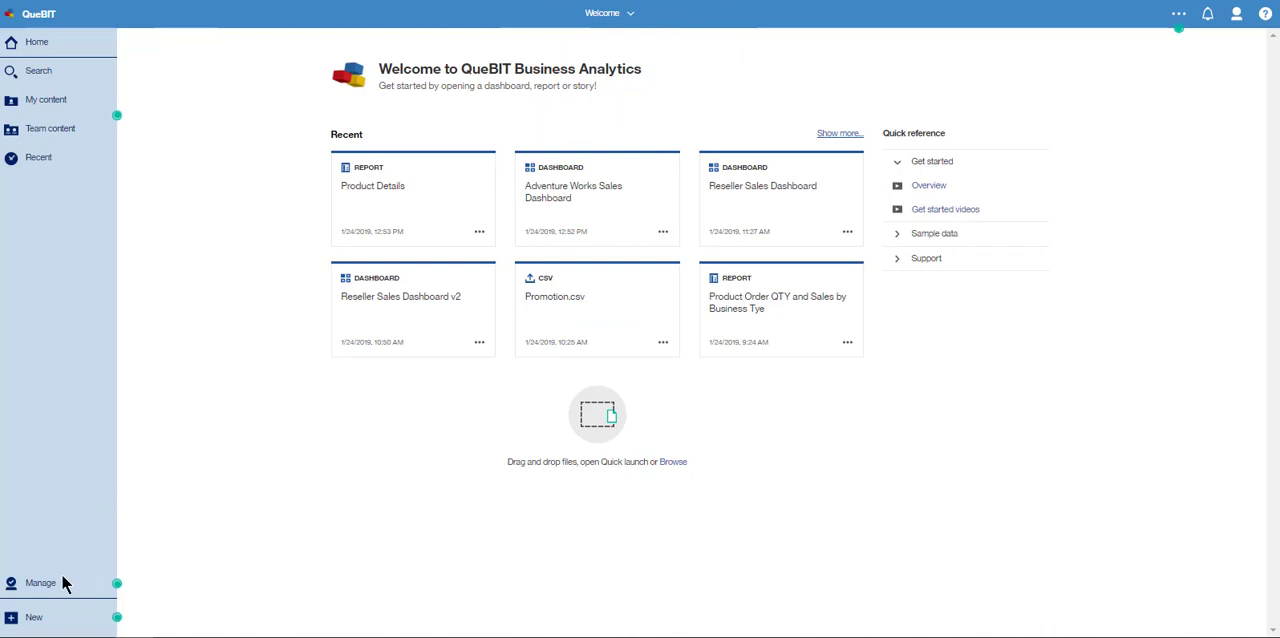
{"action": "left_click", "coordinate": [50, 620]}
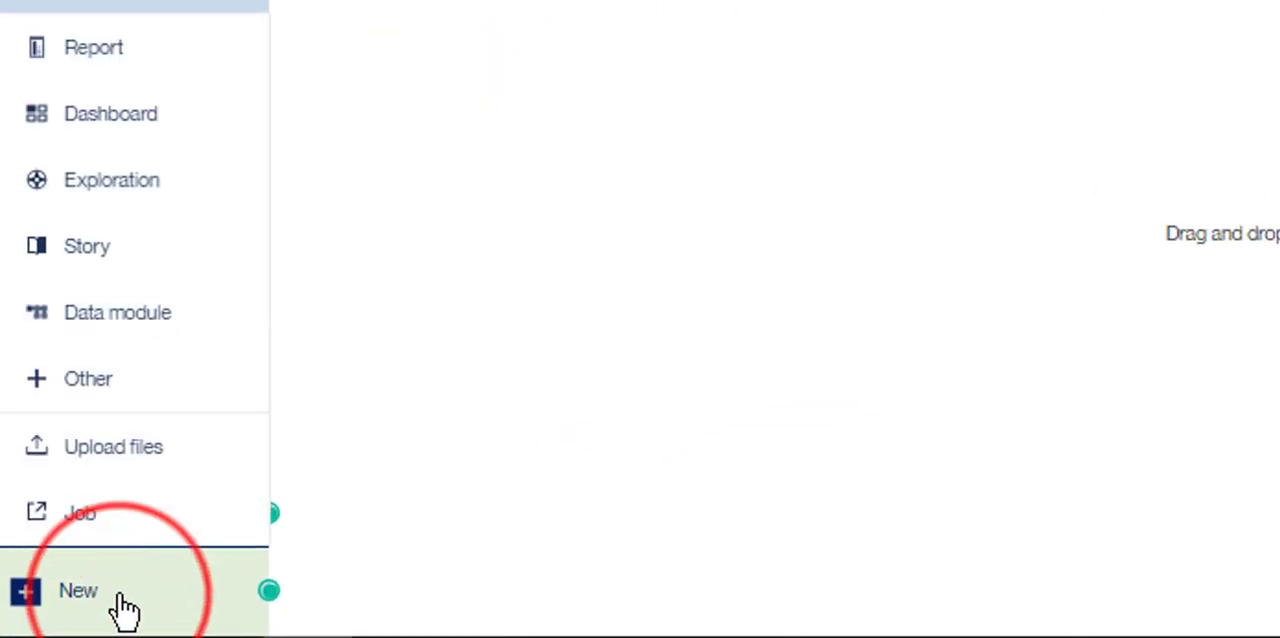
{"action": "left_click", "coordinate": [172, 122]}
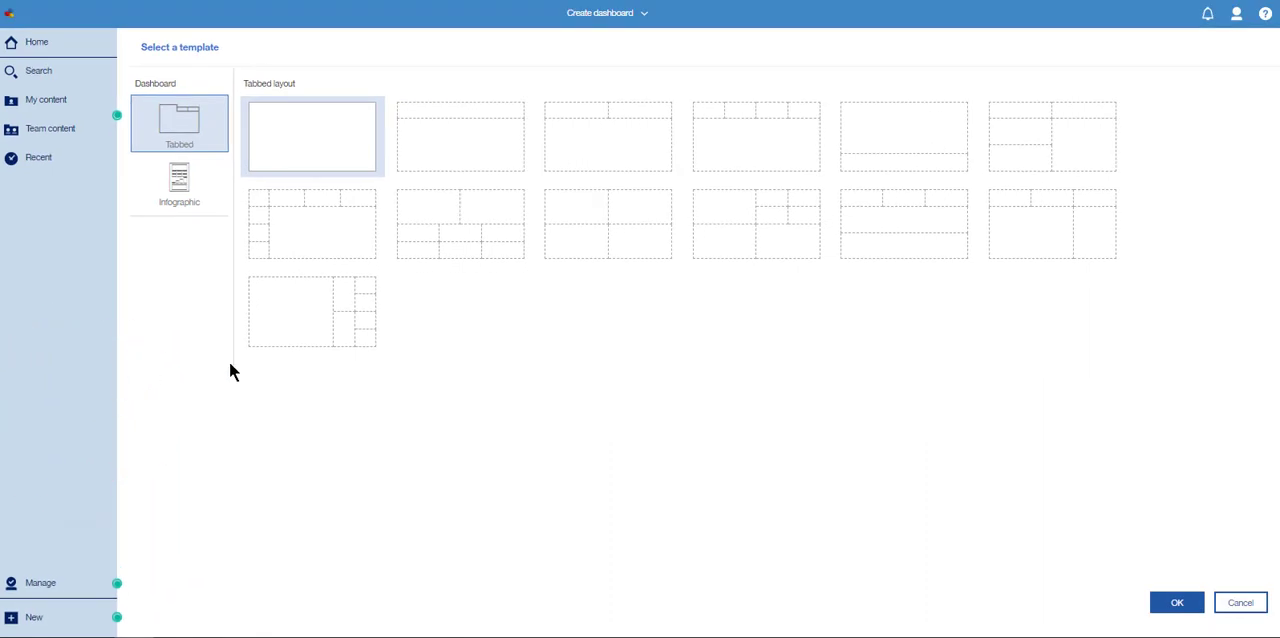
{"action": "left_click", "coordinate": [1030, 158]}
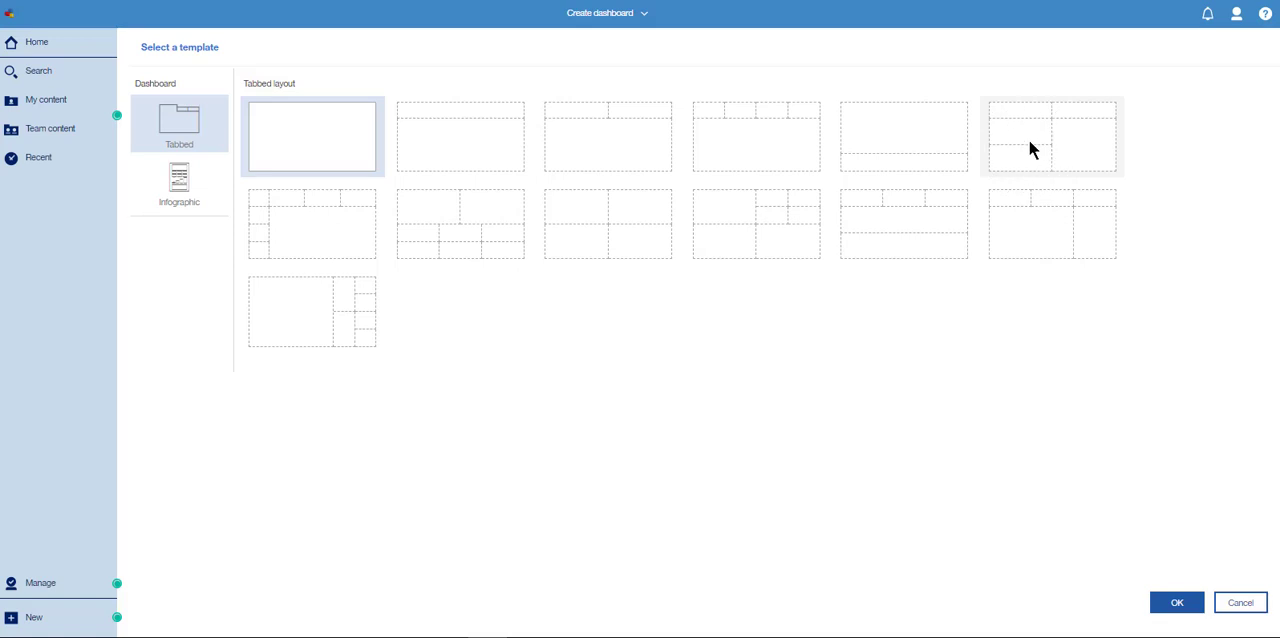
{"action": "left_click", "coordinate": [1030, 134]}
{"action": "left_click", "coordinate": [1070, 121]}
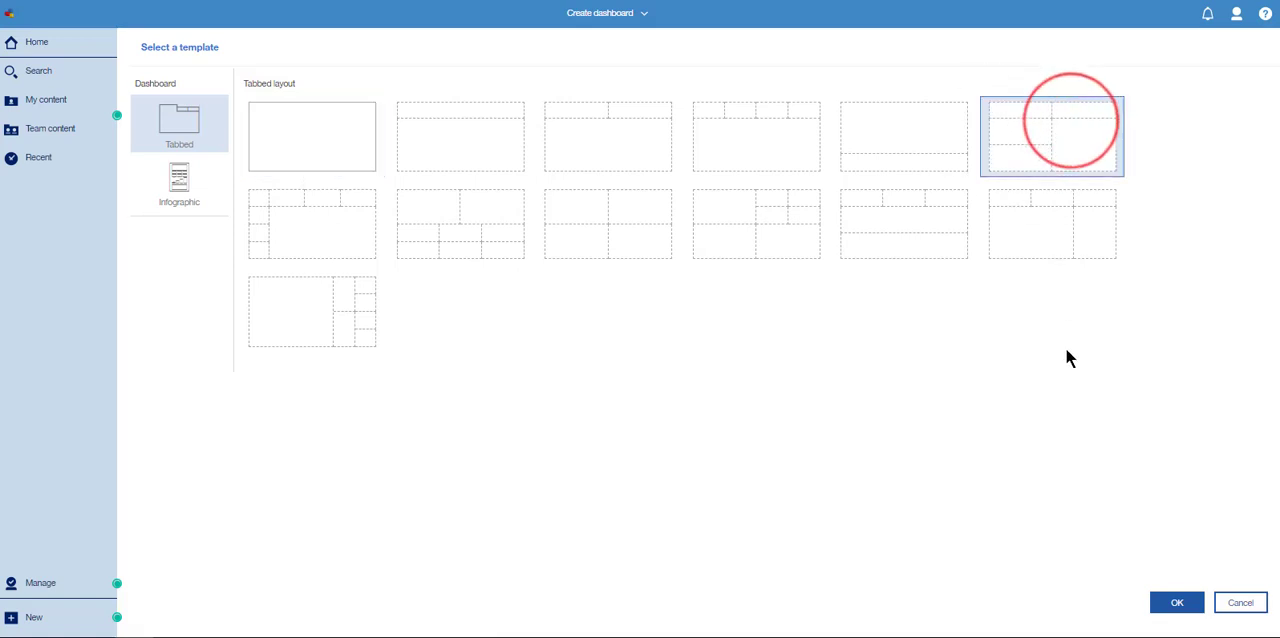
{"action": "left_click", "coordinate": [1180, 603]}
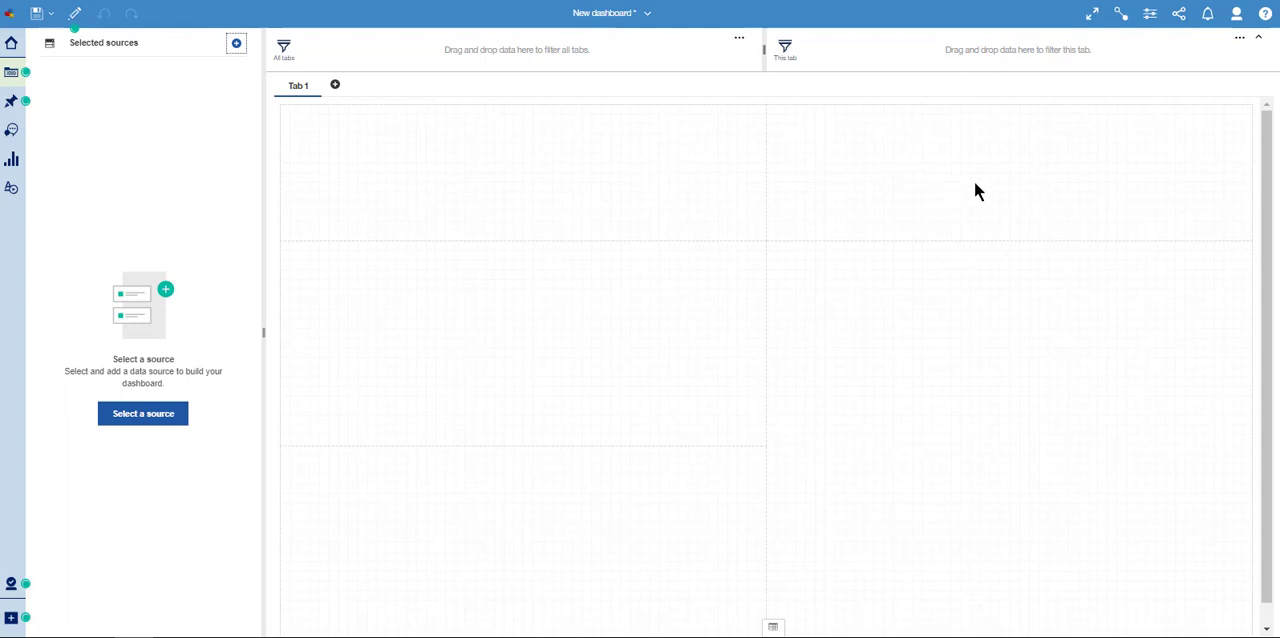
- Add the Reseller Sales Analysis Data Module from My content as the dashboard's data source
{"action": "left_click", "coordinate": [635, 292]}
{"action": "left_click", "coordinate": [939, 444]}
{"action": "left_click", "coordinate": [237, 46]}
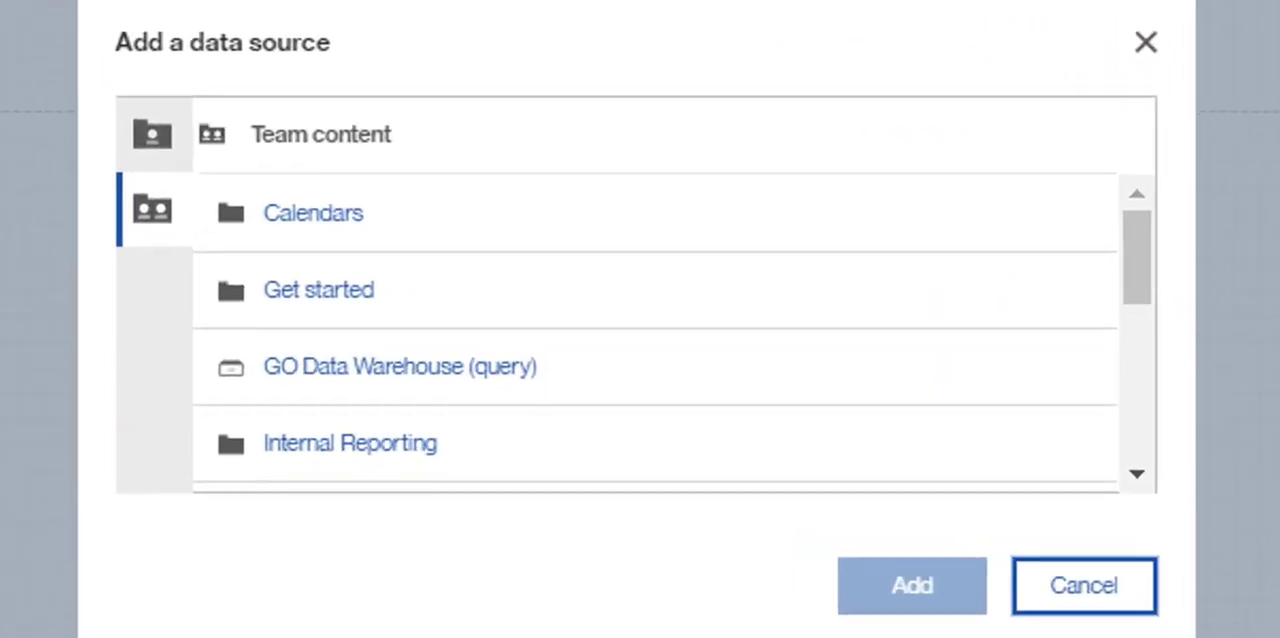
{"action": "left_click", "coordinate": [150, 136]}
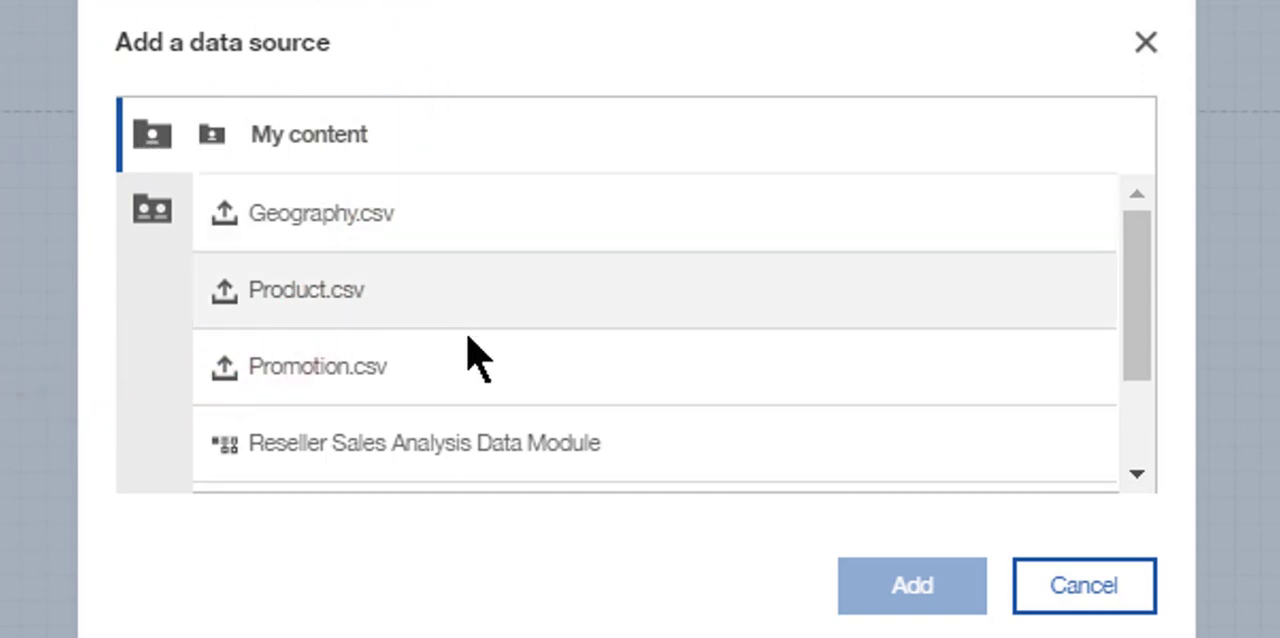
{"action": "left_click", "coordinate": [519, 466]}
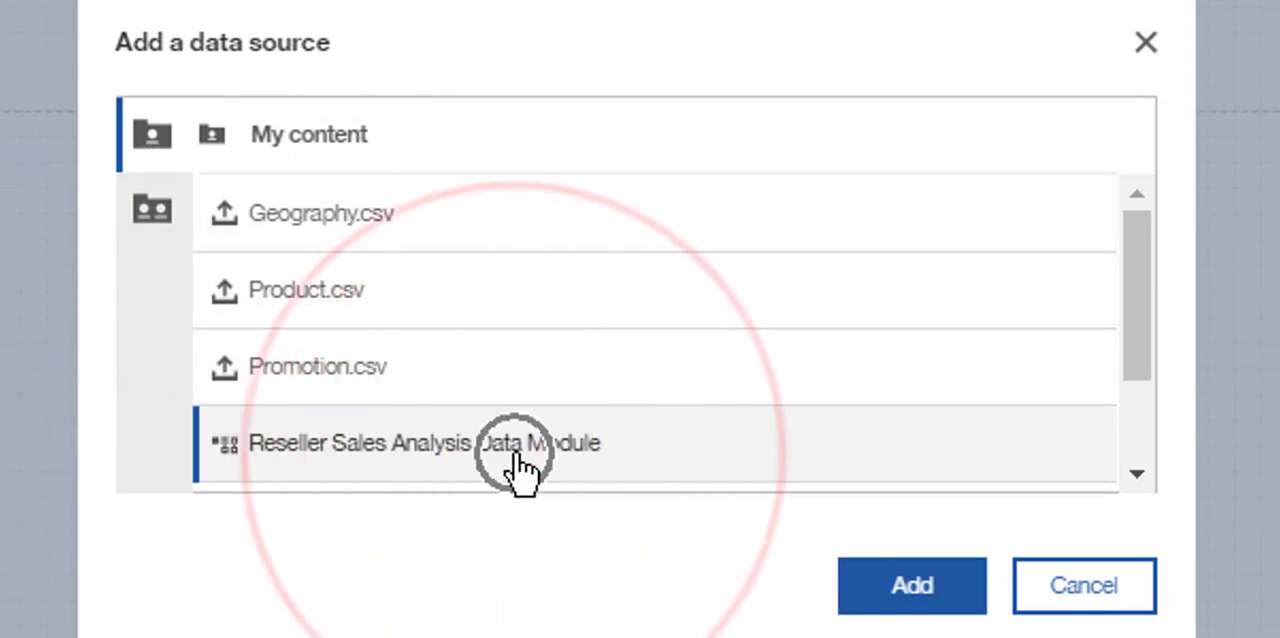
{"action": "left_click", "coordinate": [907, 590]}
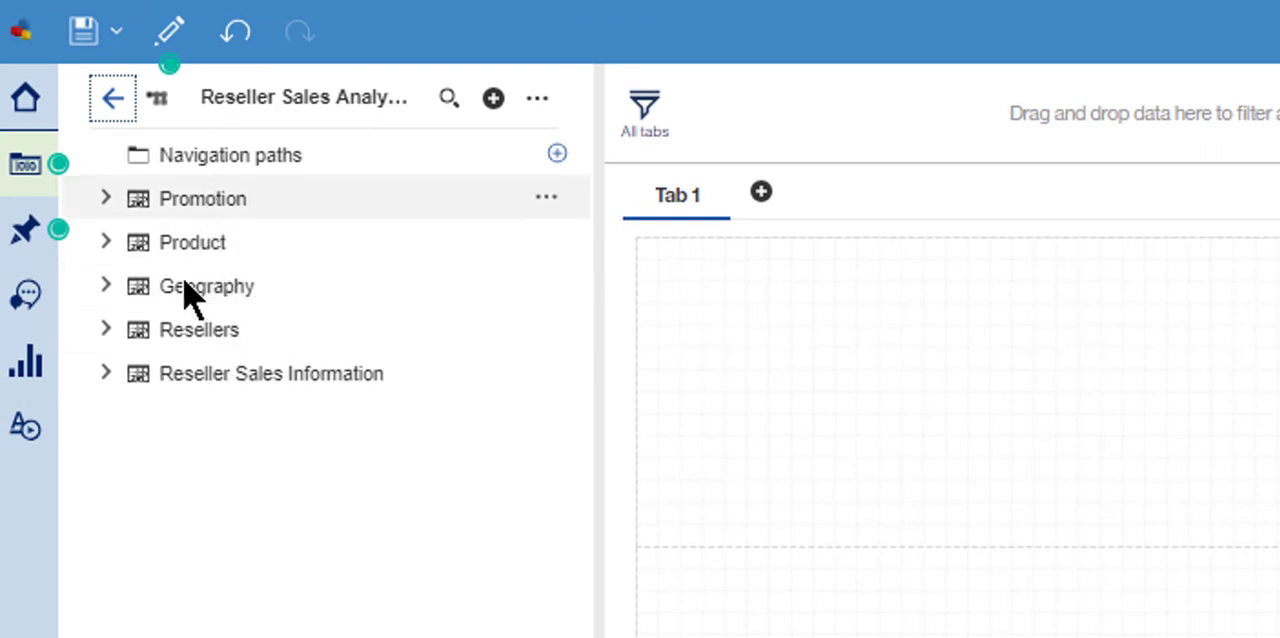
- Examine the fields of the Promotion, Product and Reseller Sales Information tables in the data source
{"action": "left_click", "coordinate": [105, 199]}
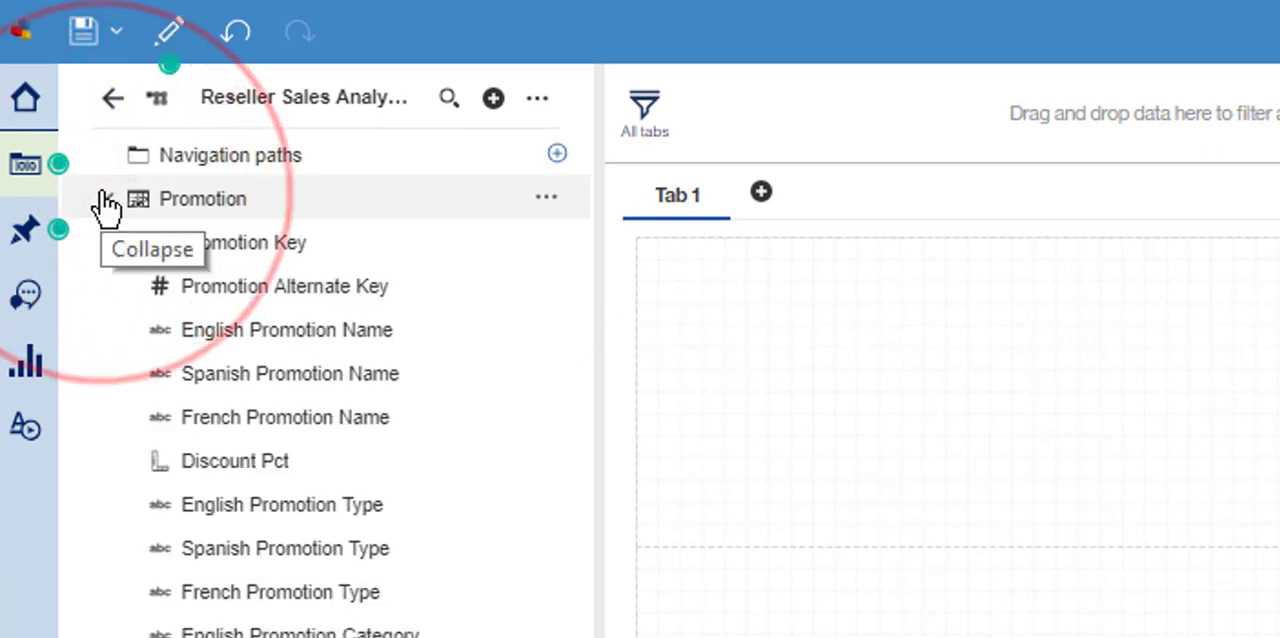
{"action": "left_click", "coordinate": [105, 199]}
{"action": "left_click", "coordinate": [106, 243]}
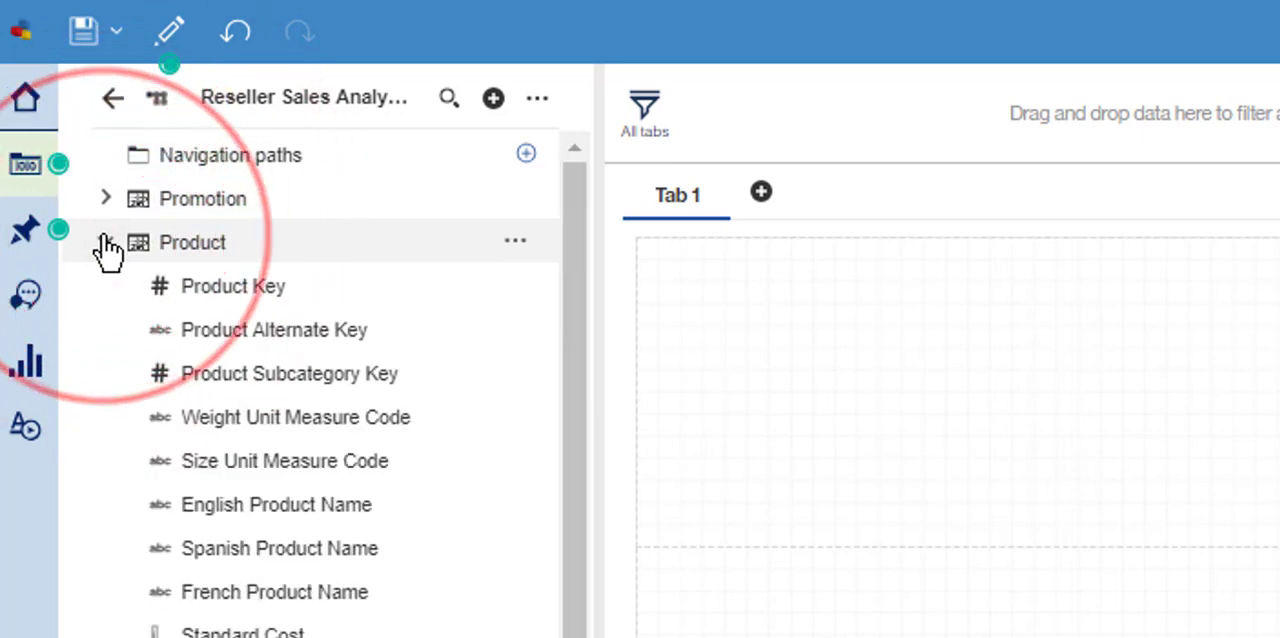
{"action": "left_click", "coordinate": [106, 243]}
{"action": "left_click", "coordinate": [104, 374]}
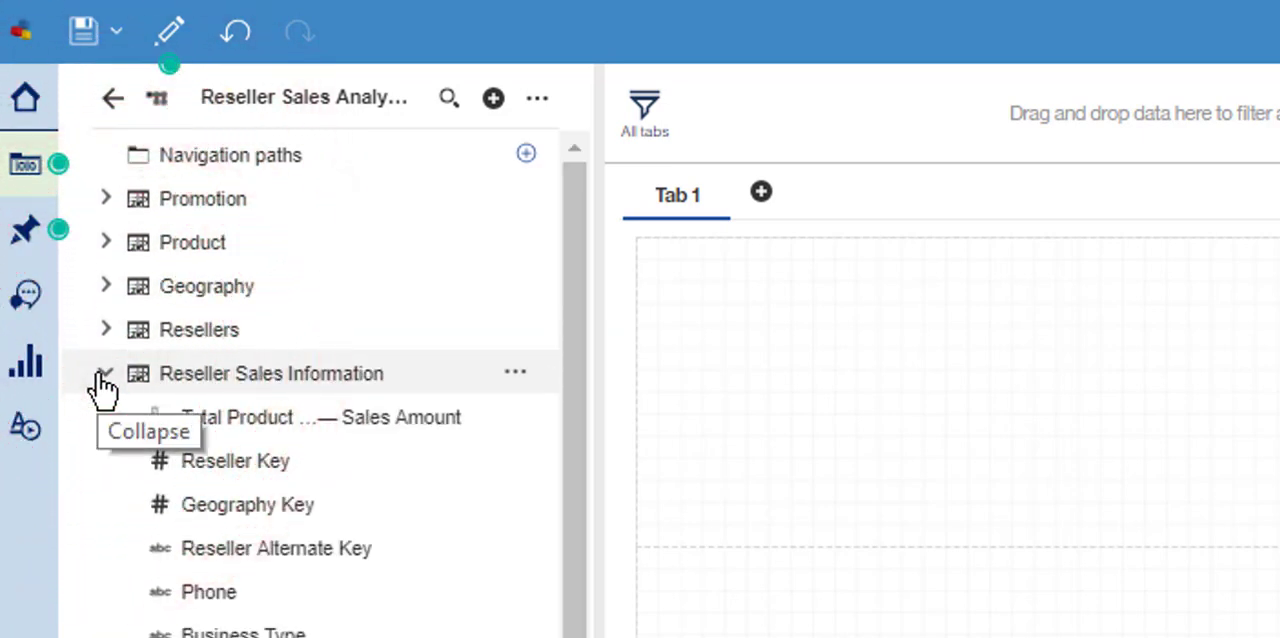
{"action": "left_click", "coordinate": [104, 383]}
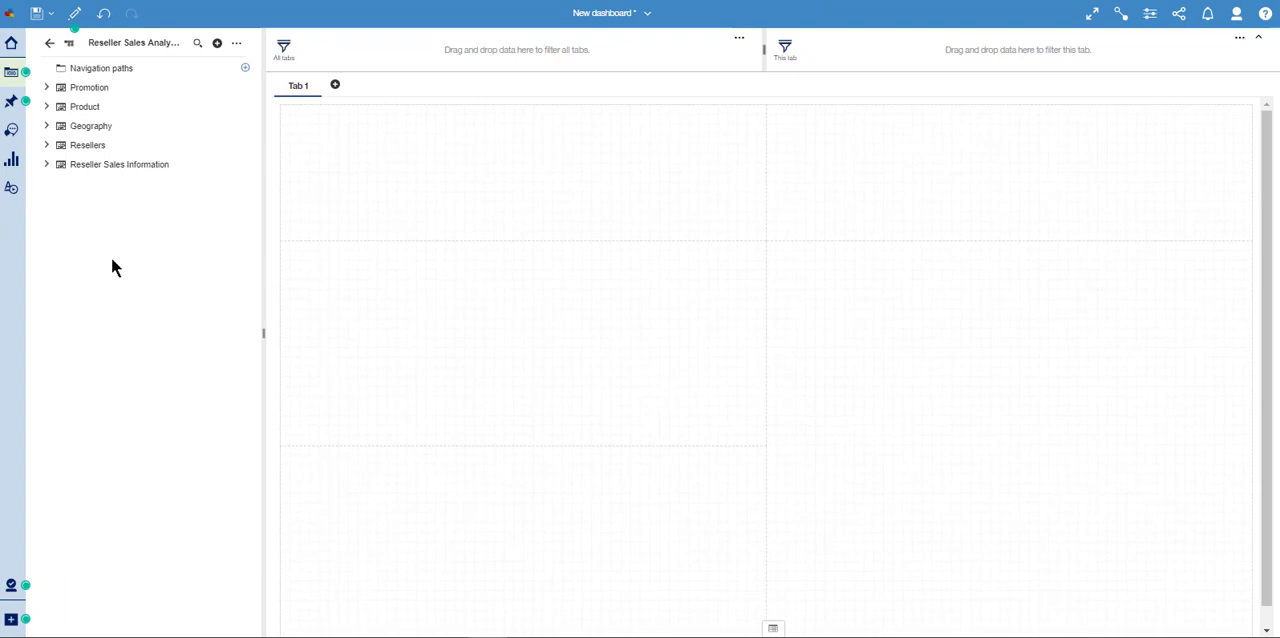
- Place Order Quantity from Reseller Sales Information in the upper-left dashboard panel and Sales Amount in the upper-right panel
{"action": "left_click", "coordinate": [46, 164]}
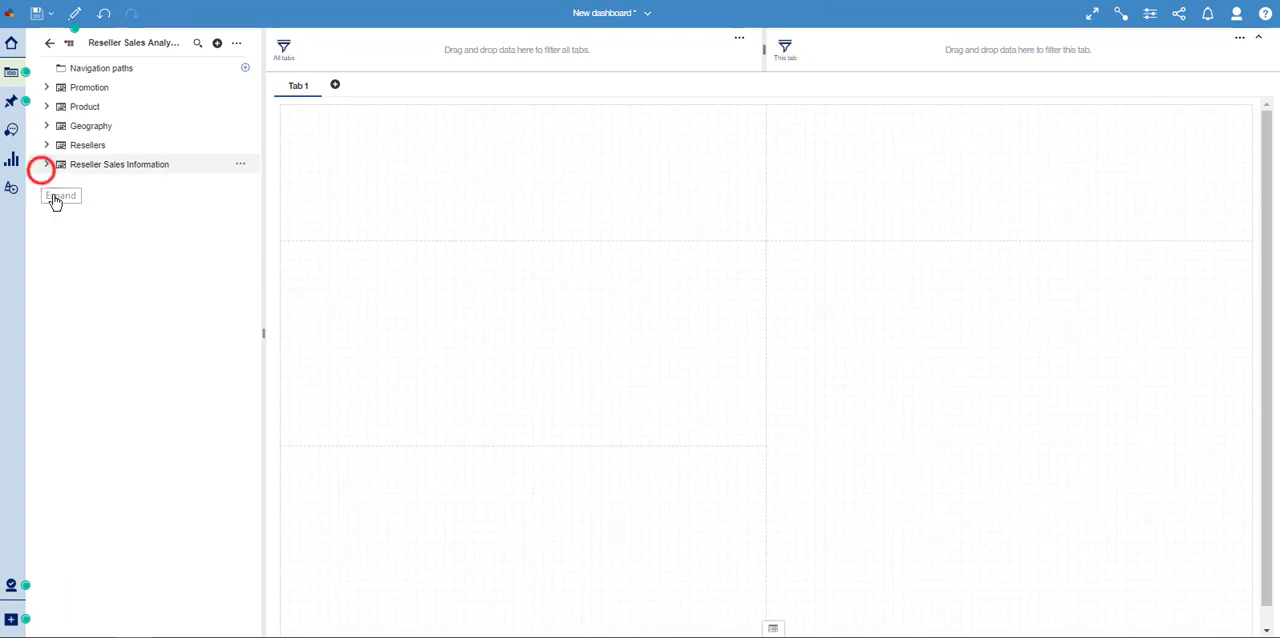
{"action": "scroll", "coordinate": [125, 350], "scroll_direction": "down", "scroll_amount": 5}
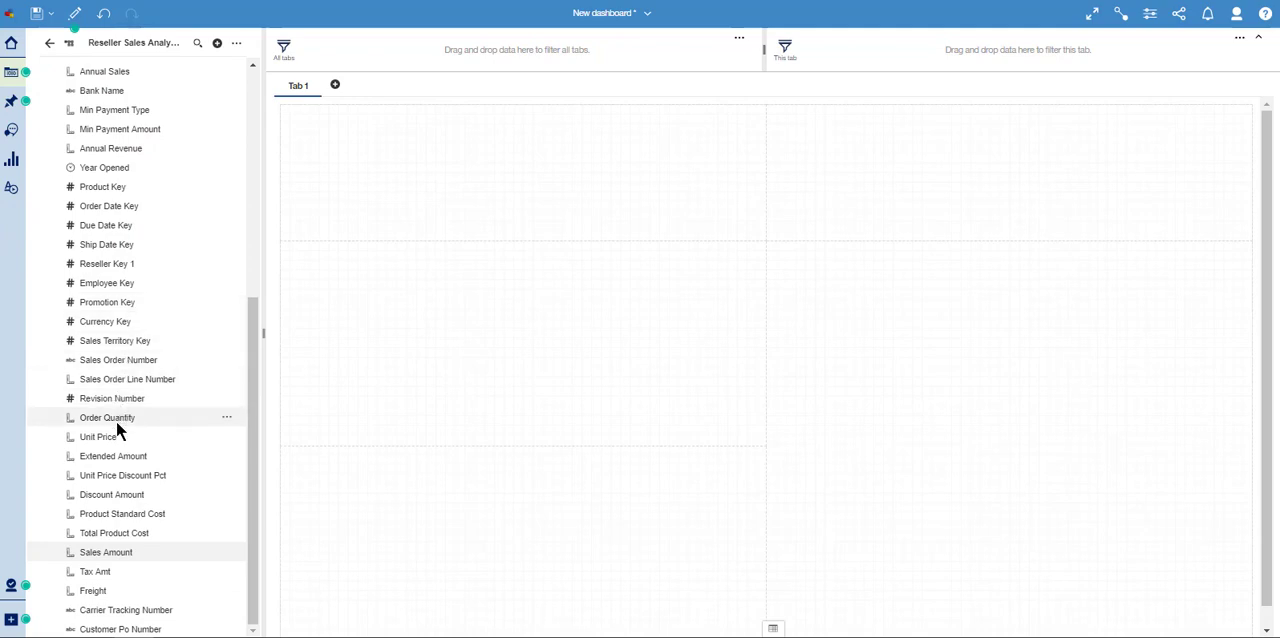
{"action": "left_click_drag", "start_coordinate": [108, 418], "coordinate": [523, 190]}
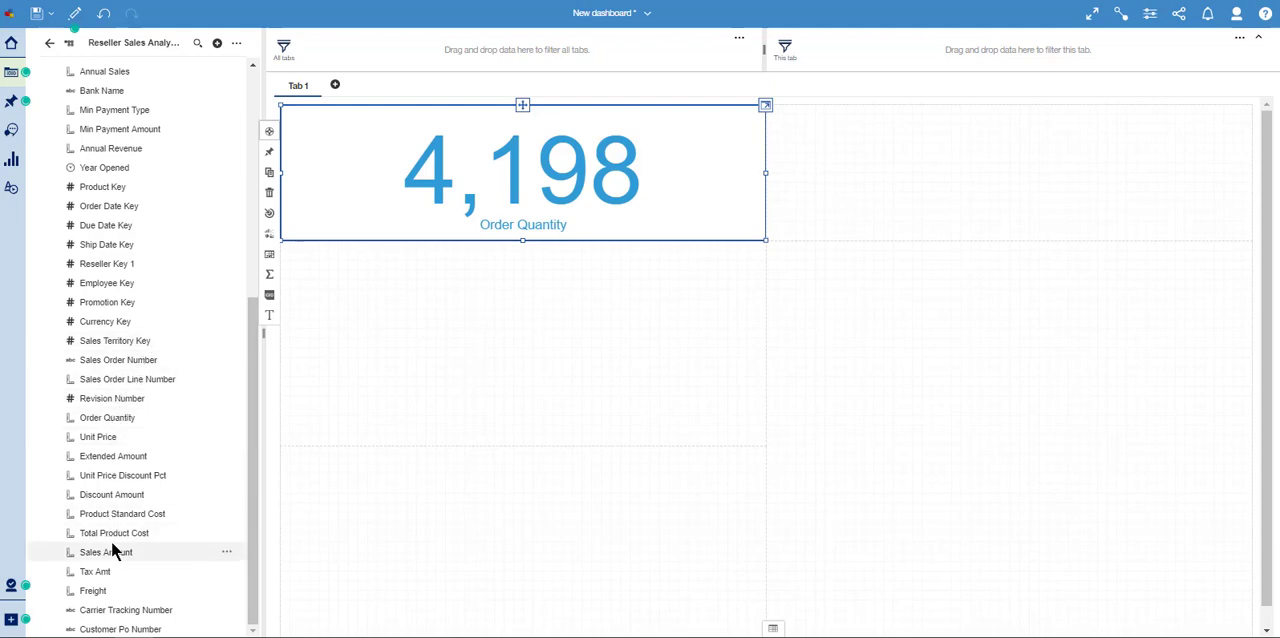
{"action": "left_click_drag", "start_coordinate": [106, 552], "coordinate": [1005, 193]}
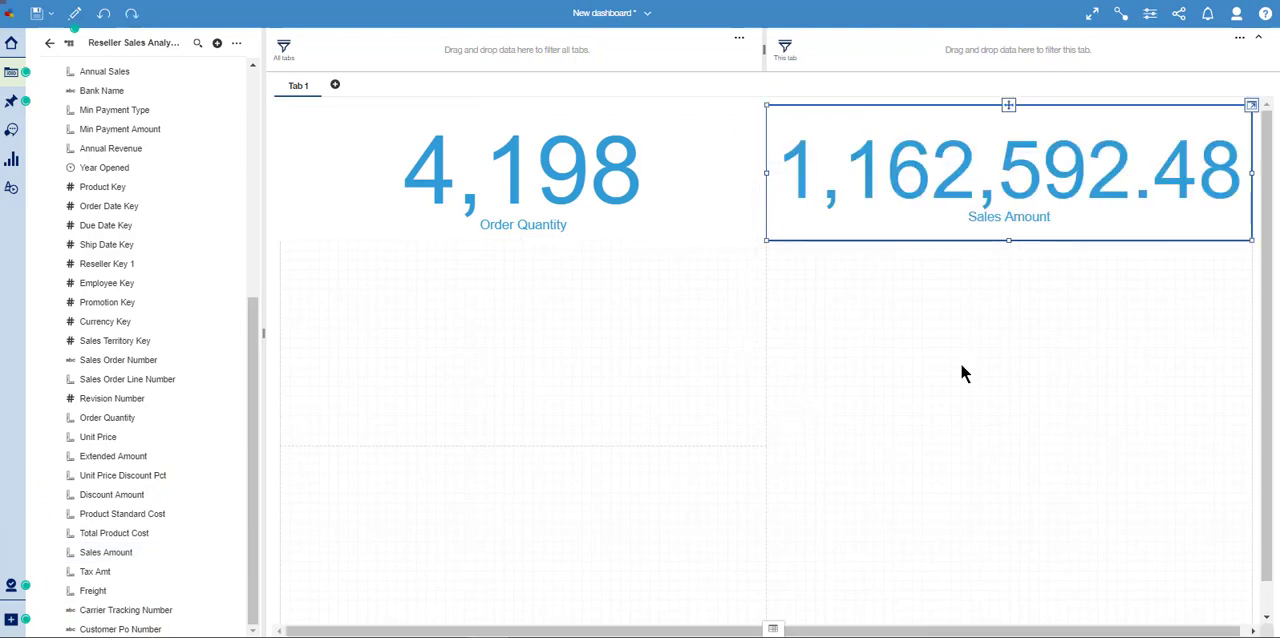
- Format the Order Quantity and Sales Amount values as abbreviated numbers
{"action": "left_click", "coordinate": [675, 198]}
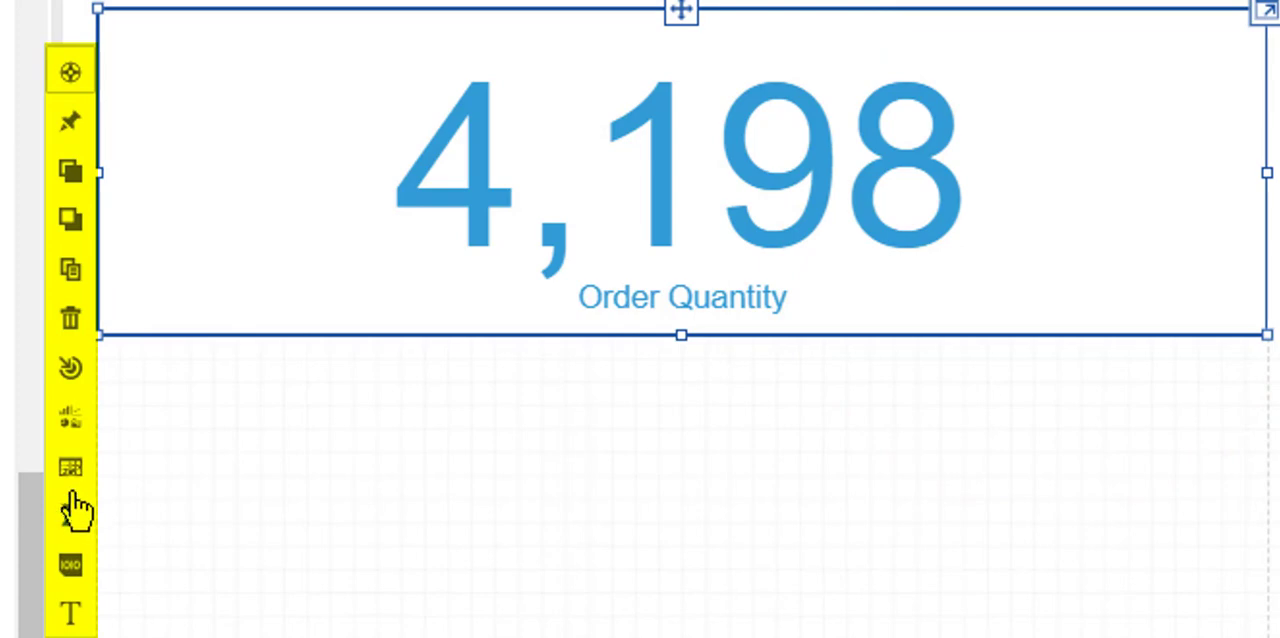
{"action": "left_click", "coordinate": [62, 572]}
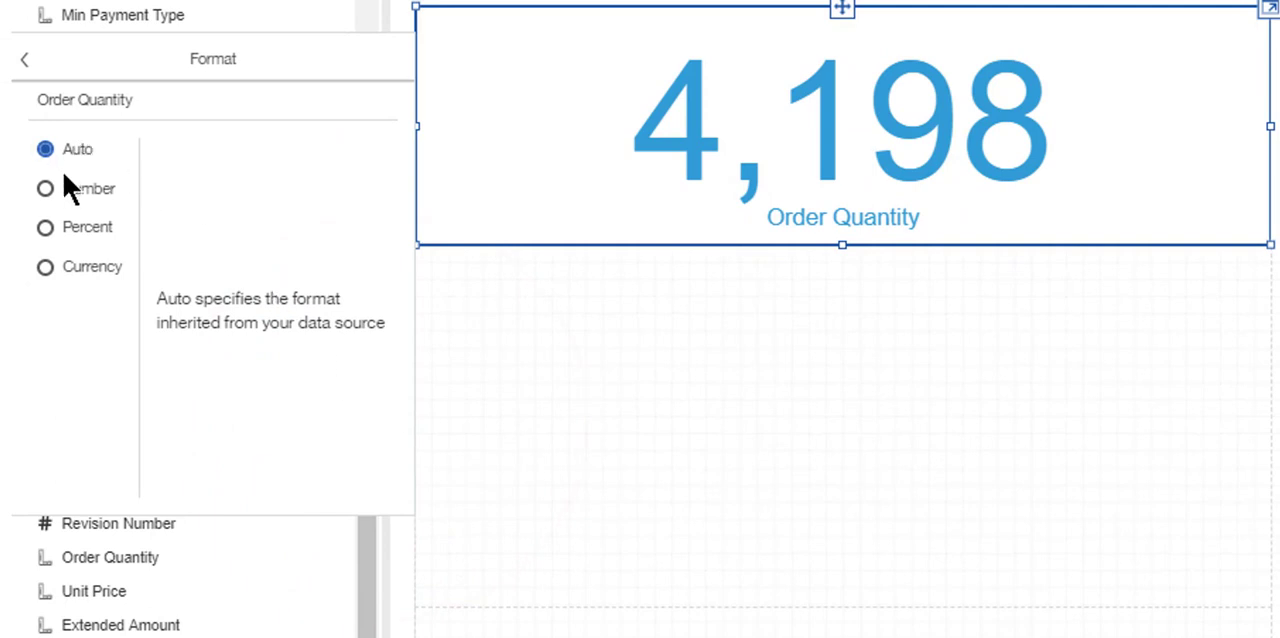
{"action": "left_click", "coordinate": [72, 194]}
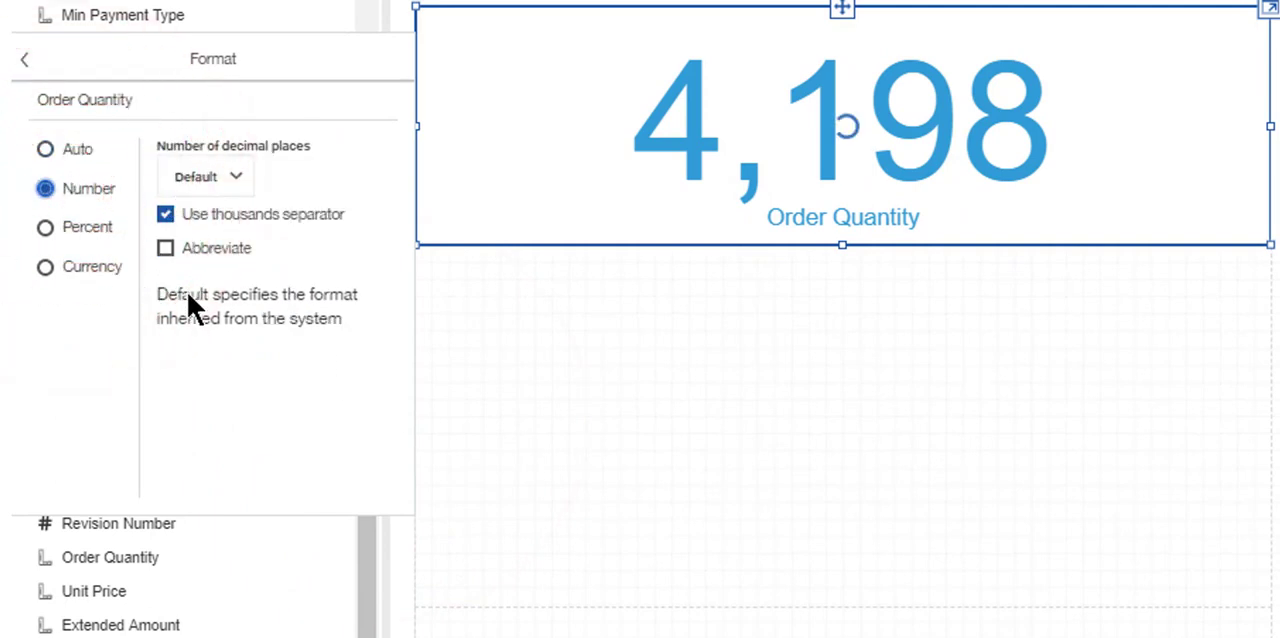
{"action": "left_click", "coordinate": [200, 252]}
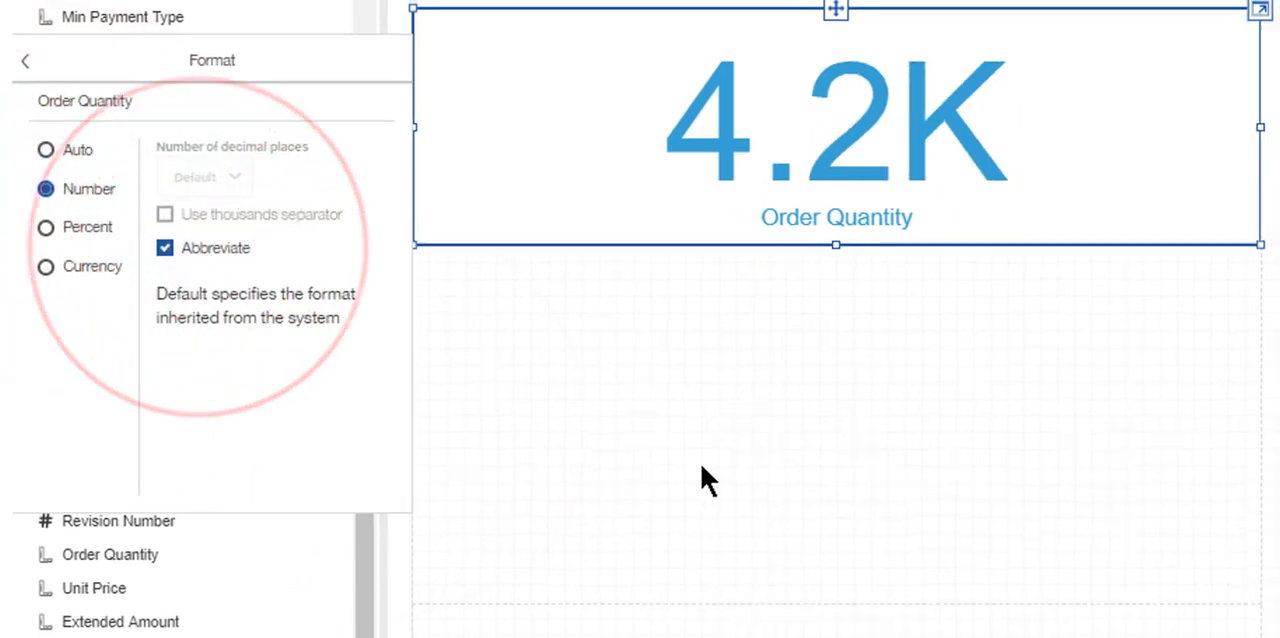
{"action": "left_click", "coordinate": [705, 465]}
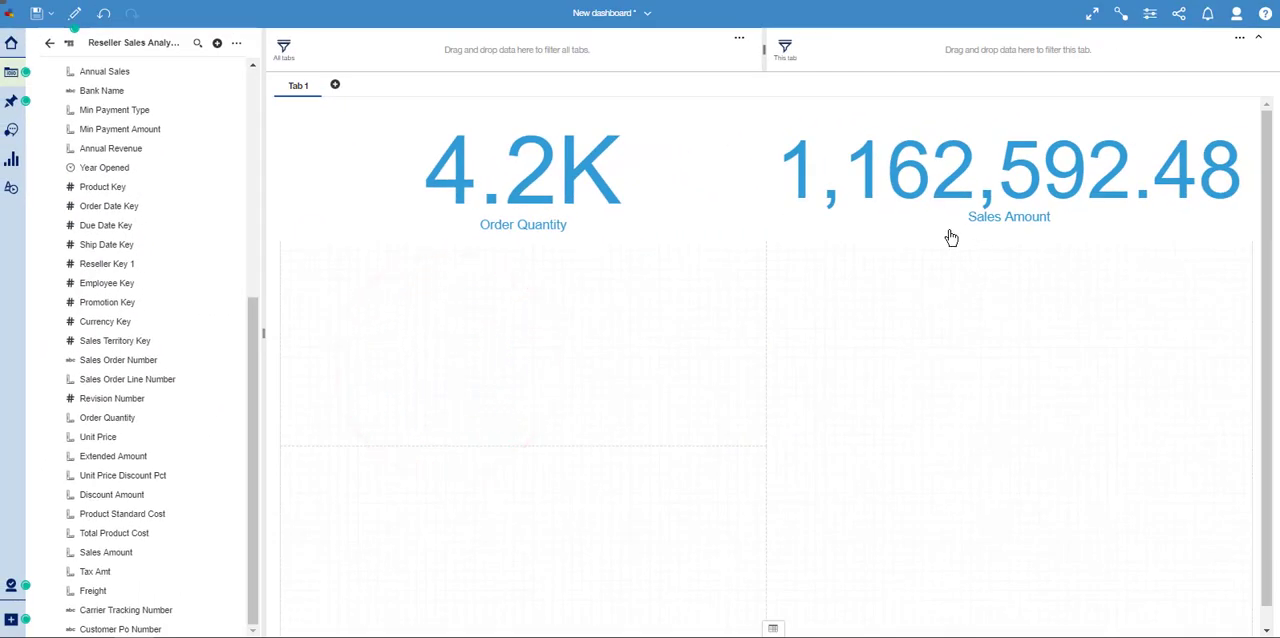
{"action": "left_click", "coordinate": [899, 232]}
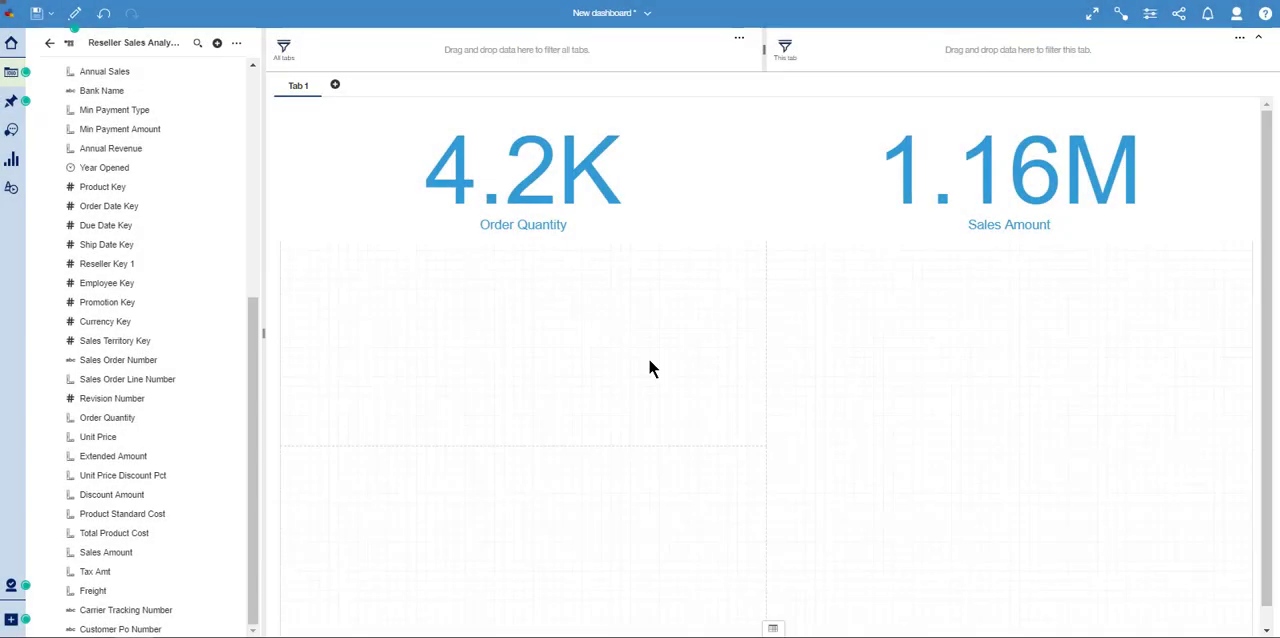
- Change the Sales Amount visualization's color to the dark burgundy swatch of IBM palette 1
{"action": "left_click", "coordinate": [845, 218]}
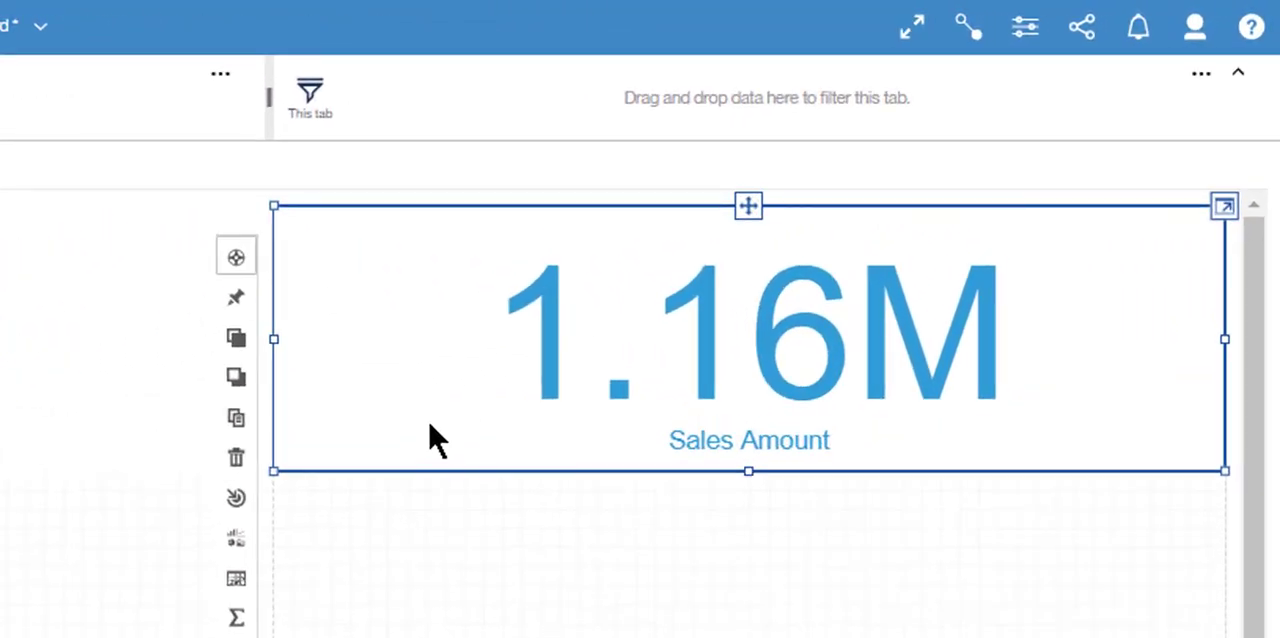
{"action": "left_click", "coordinate": [1028, 30]}
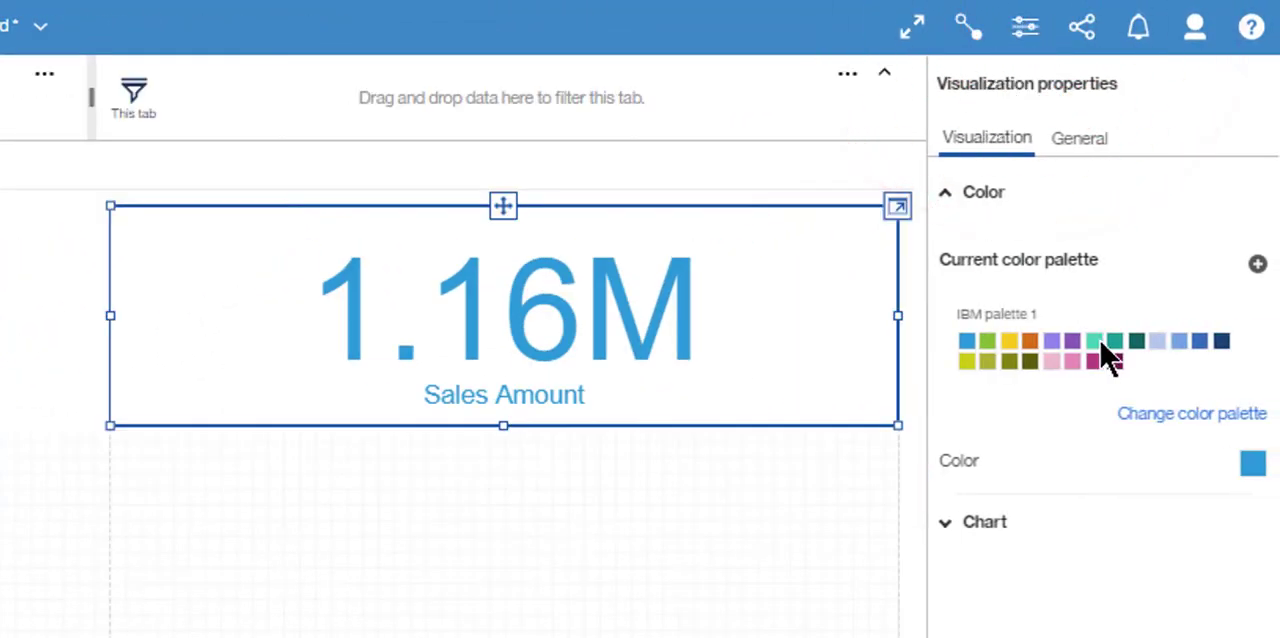
{"action": "left_click", "coordinate": [1253, 466]}
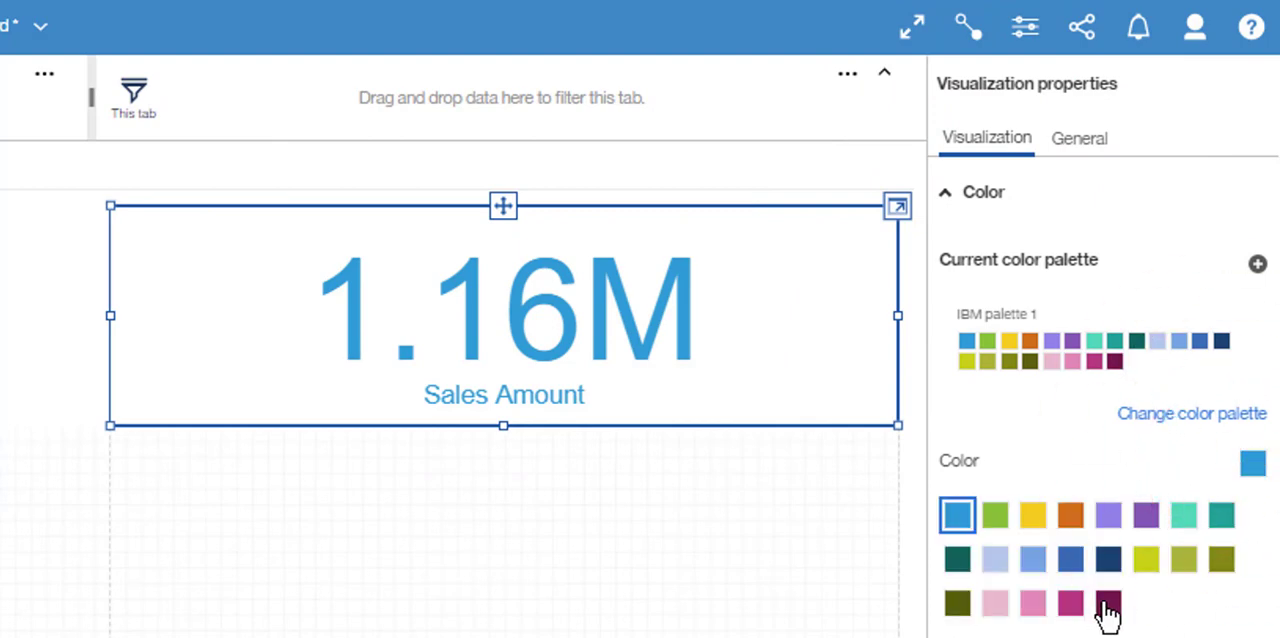
{"action": "left_click", "coordinate": [1107, 604]}
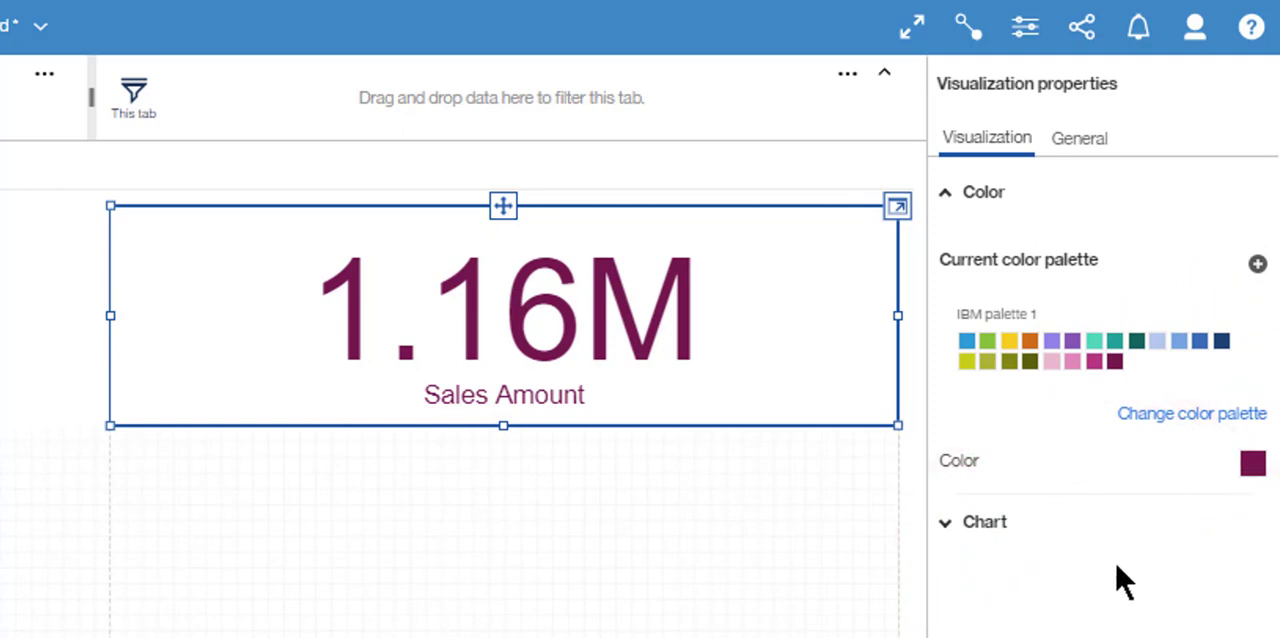
- Set the Sales Amount visualization's border color to red #B61813
{"action": "left_click", "coordinate": [1081, 142]}
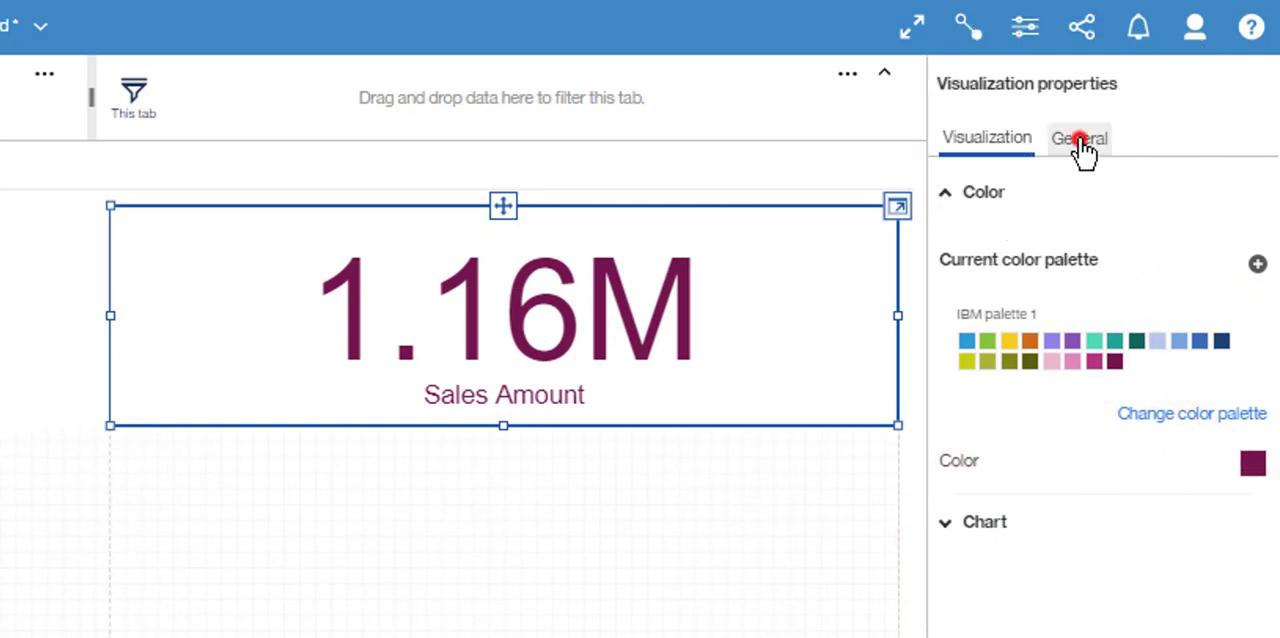
{"action": "left_click", "coordinate": [1257, 316]}
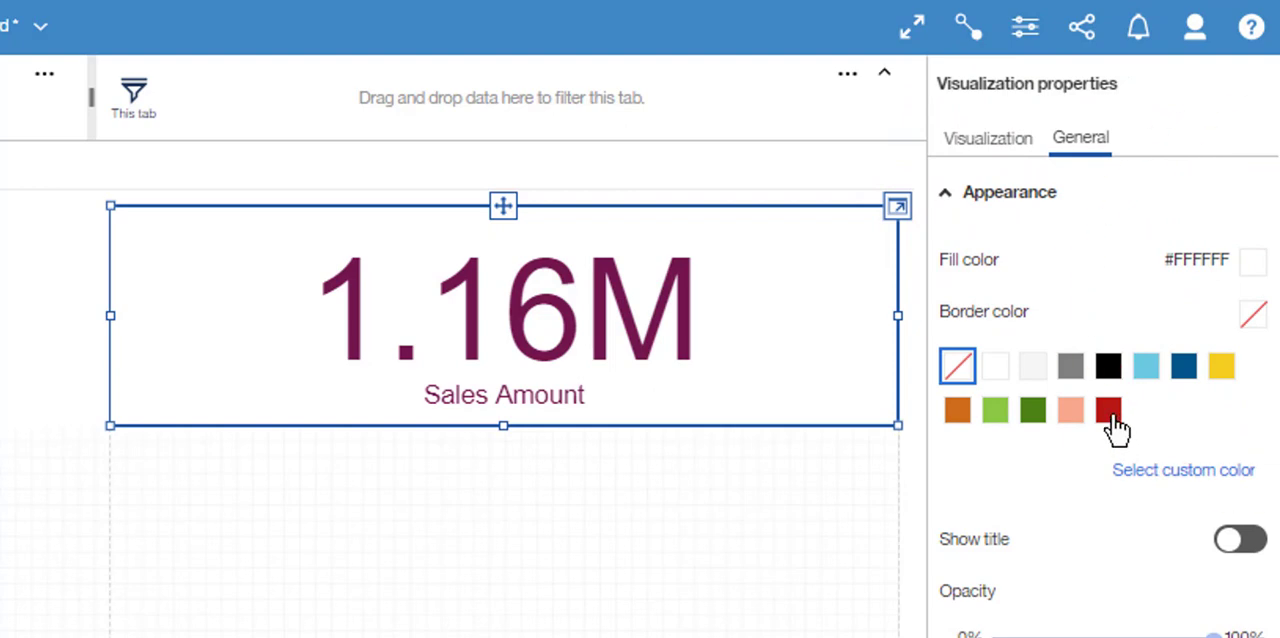
{"action": "left_click", "coordinate": [1110, 414]}
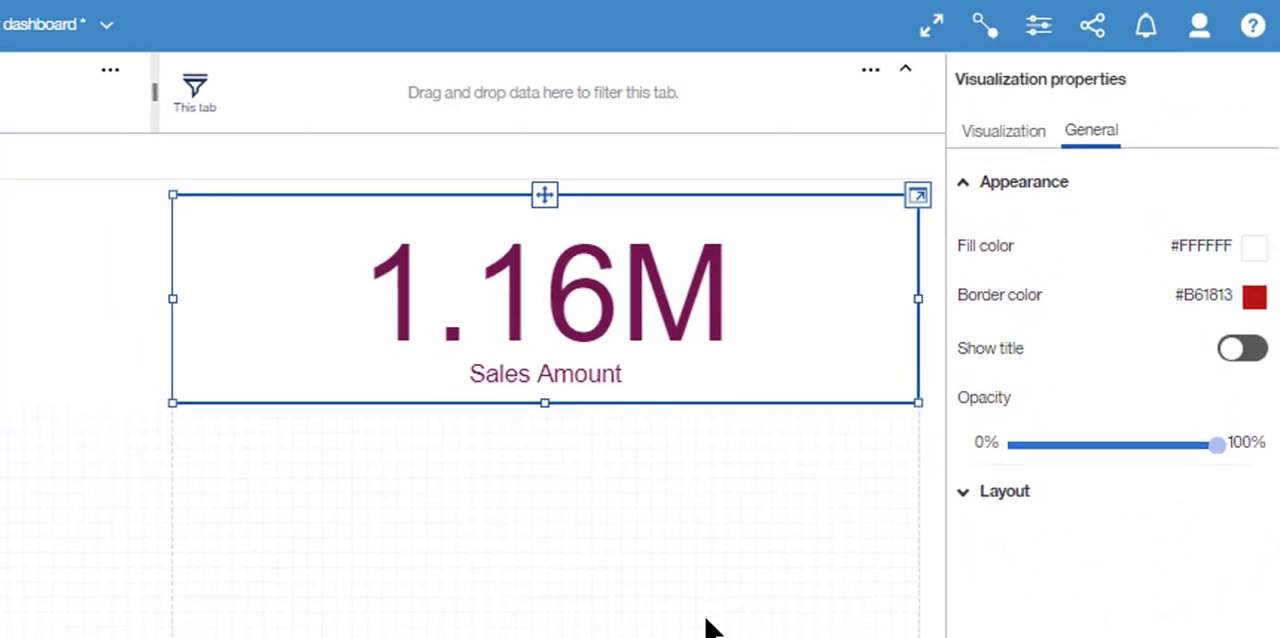
- Set the Order Quantity visualization's border color to the dark blue swatch
{"action": "left_click", "coordinate": [612, 178]}
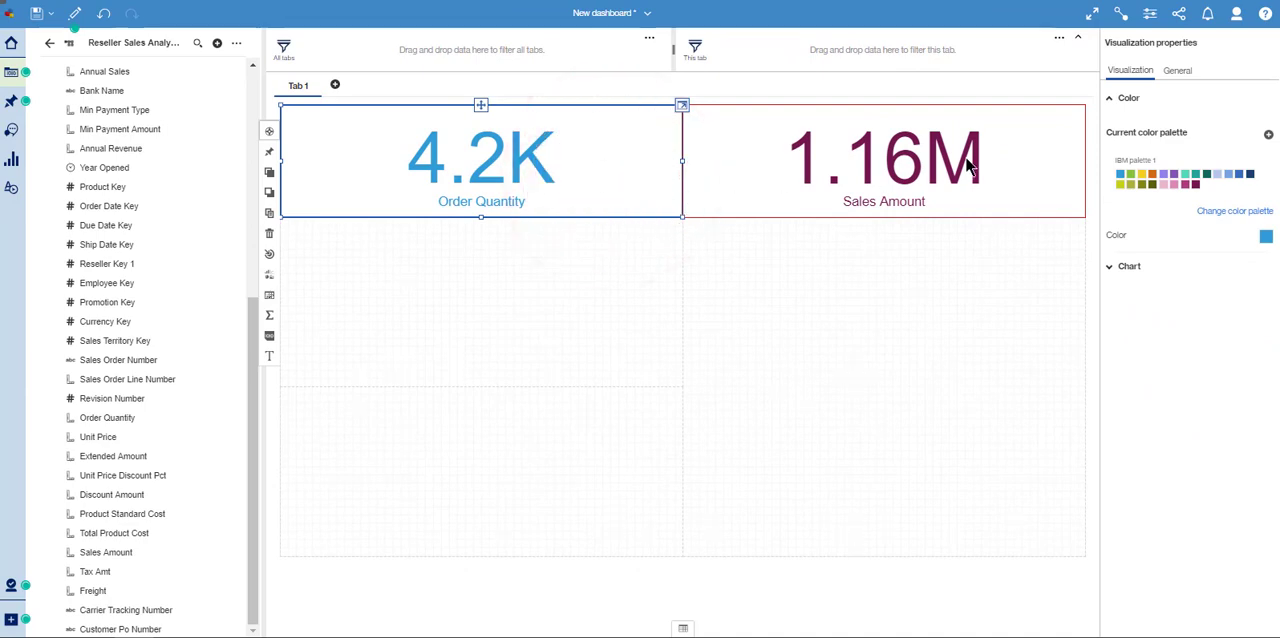
{"action": "left_click", "coordinate": [1177, 70]}
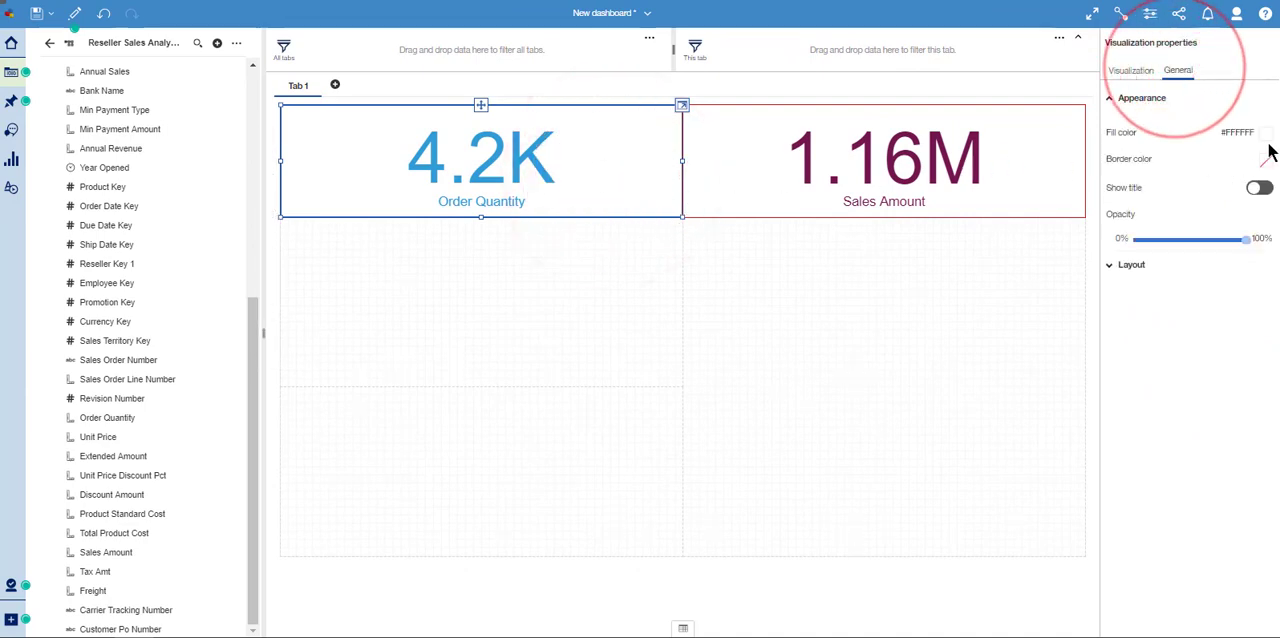
{"action": "left_click", "coordinate": [1268, 161]}
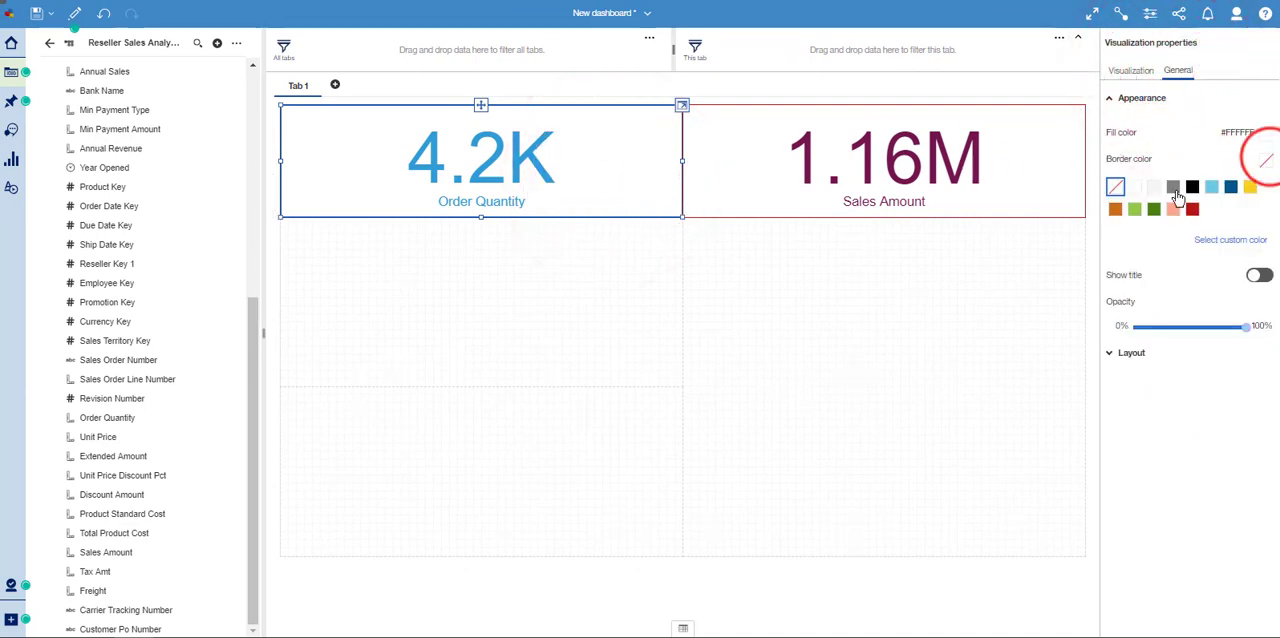
{"action": "left_click", "coordinate": [1230, 183]}
{"action": "left_click", "coordinate": [858, 296]}
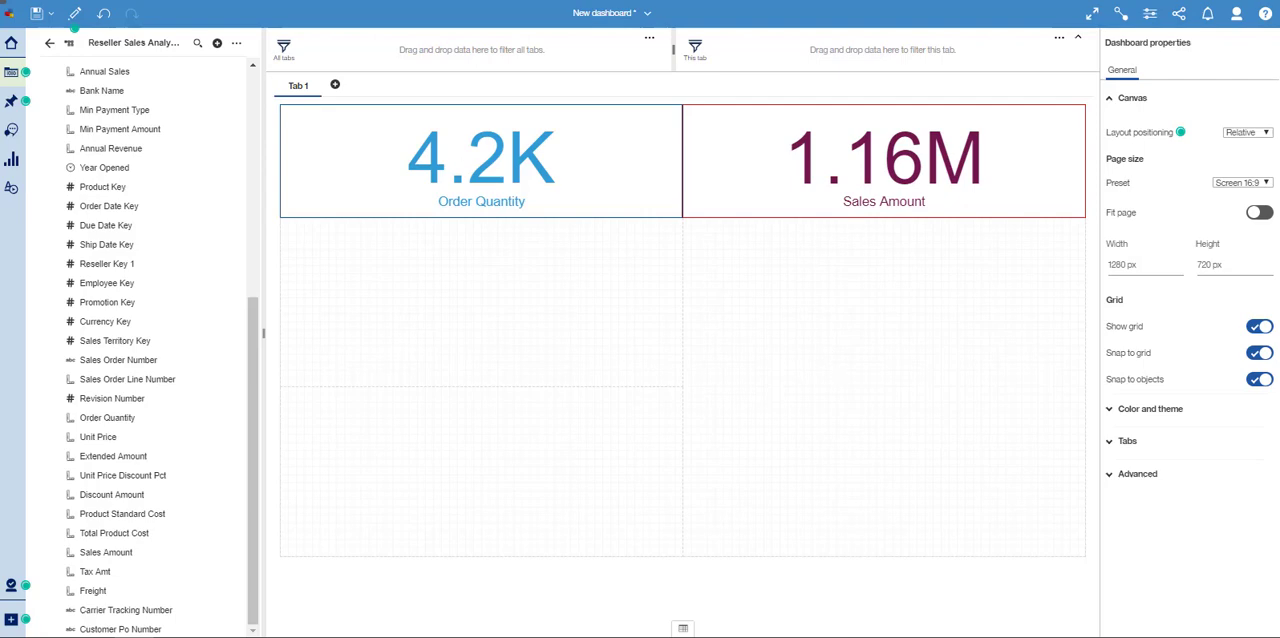
- Place Sales Amount, Product Line and Business Type from Reseller Sales Information together in the empty panel below Order Quantity
{"action": "scroll", "coordinate": [140, 201], "scroll_direction": "up", "scroll_amount": 2}
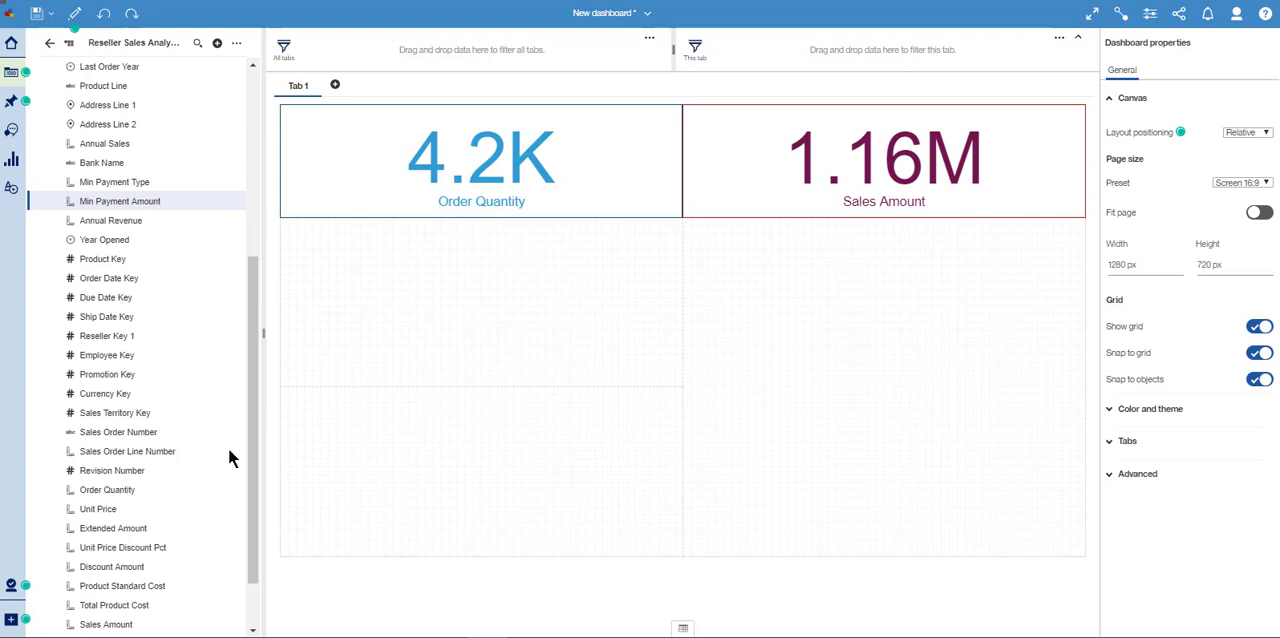
{"action": "left_click", "coordinate": [124, 625]}
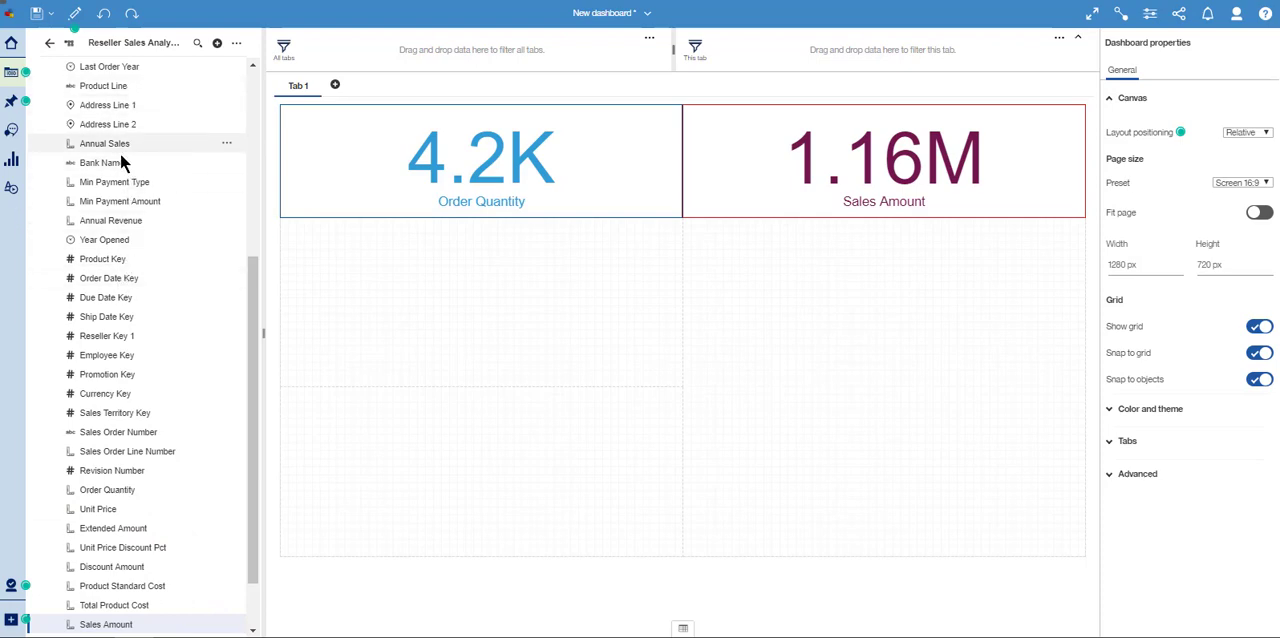
{"action": "left_click", "coordinate": [117, 85]}
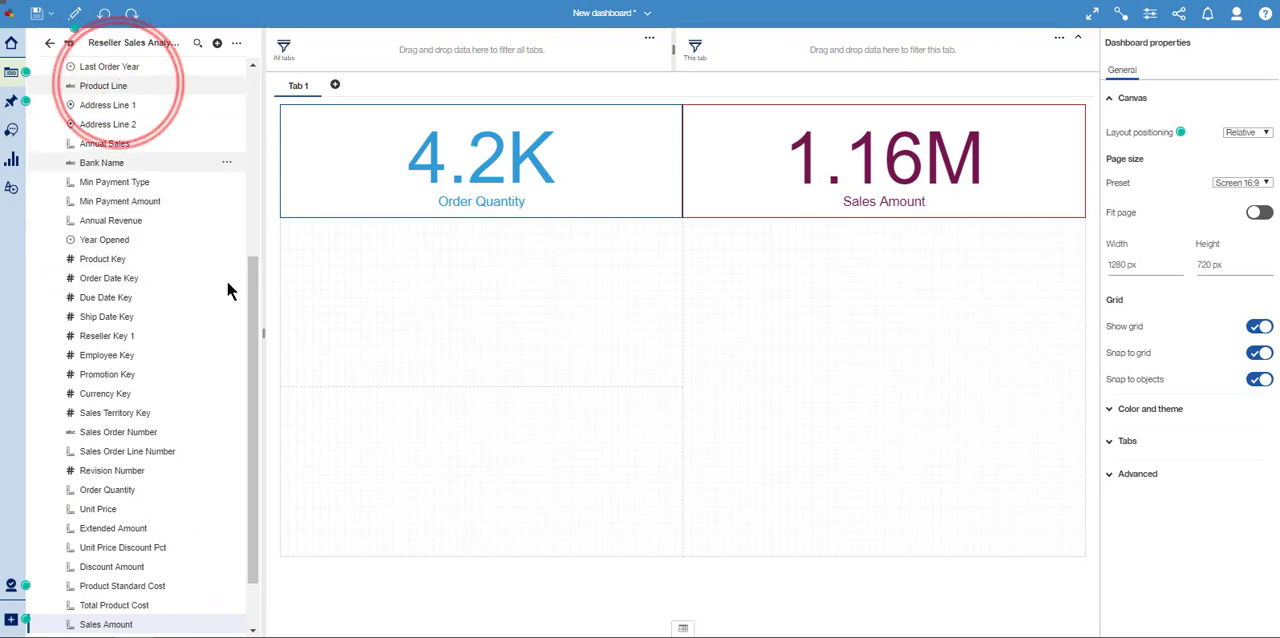
{"action": "left_click_drag", "start_coordinate": [250, 322], "coordinate": [251, 213]}
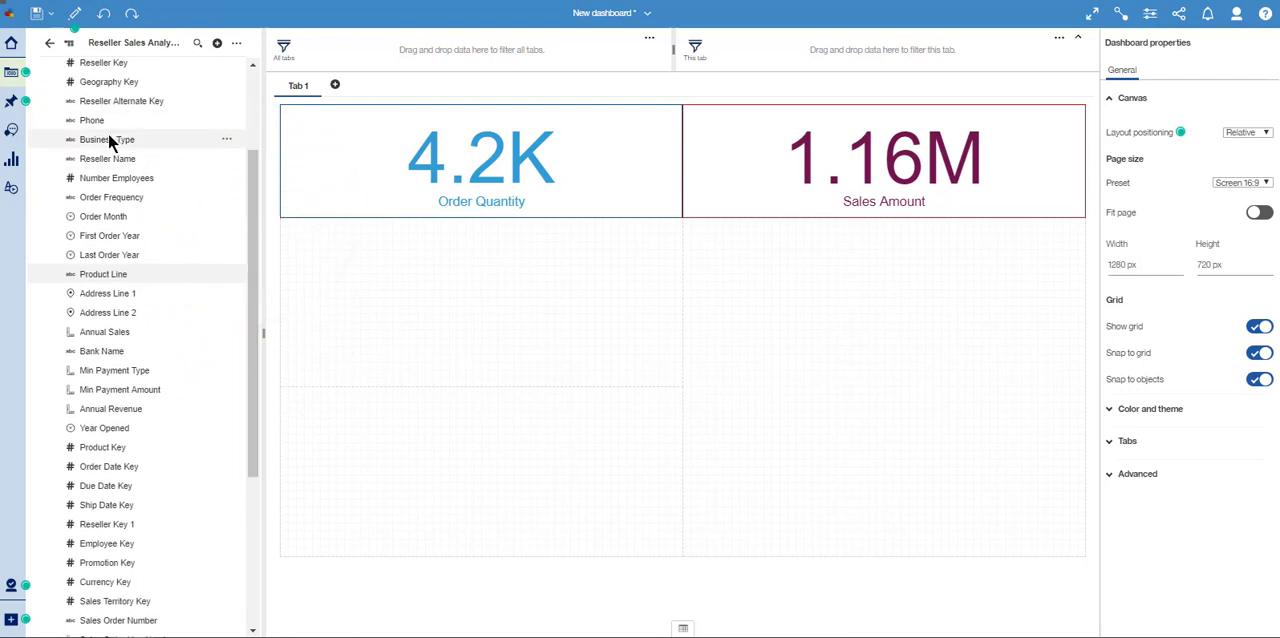
{"action": "scroll", "coordinate": [100, 190], "scroll_direction": "up", "scroll_amount": 1}
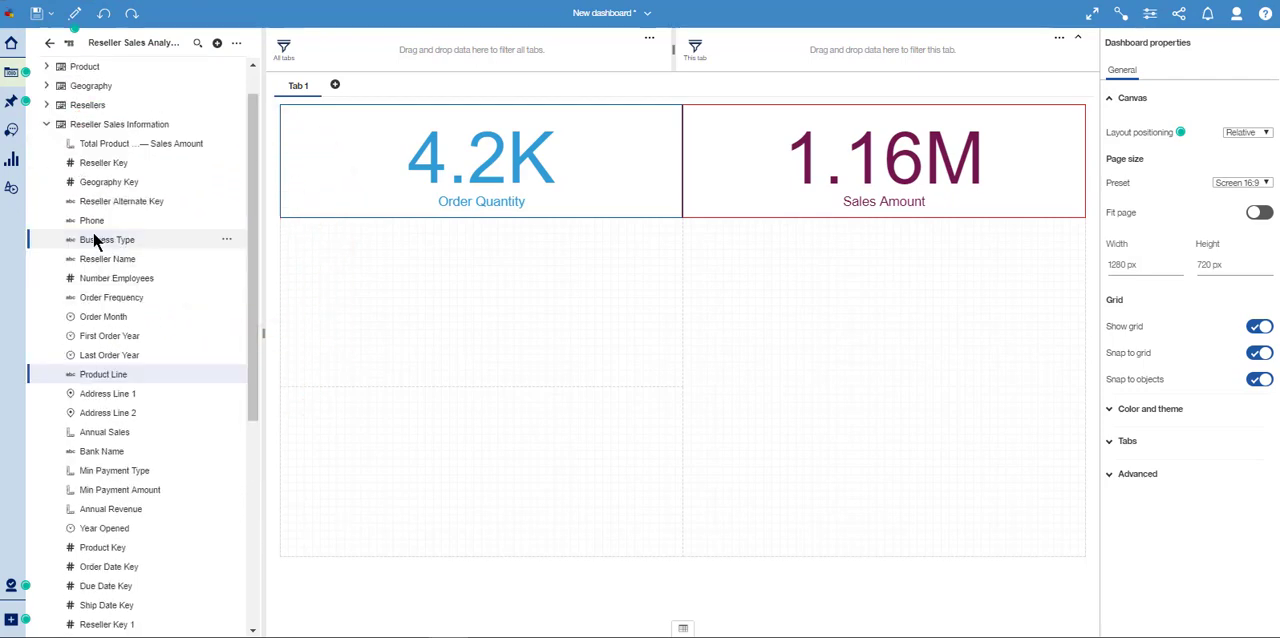
{"action": "left_click", "coordinate": [93, 235], "text": "ctrl"}
{"action": "left_click_drag", "start_coordinate": [93, 235], "coordinate": [478, 304]}
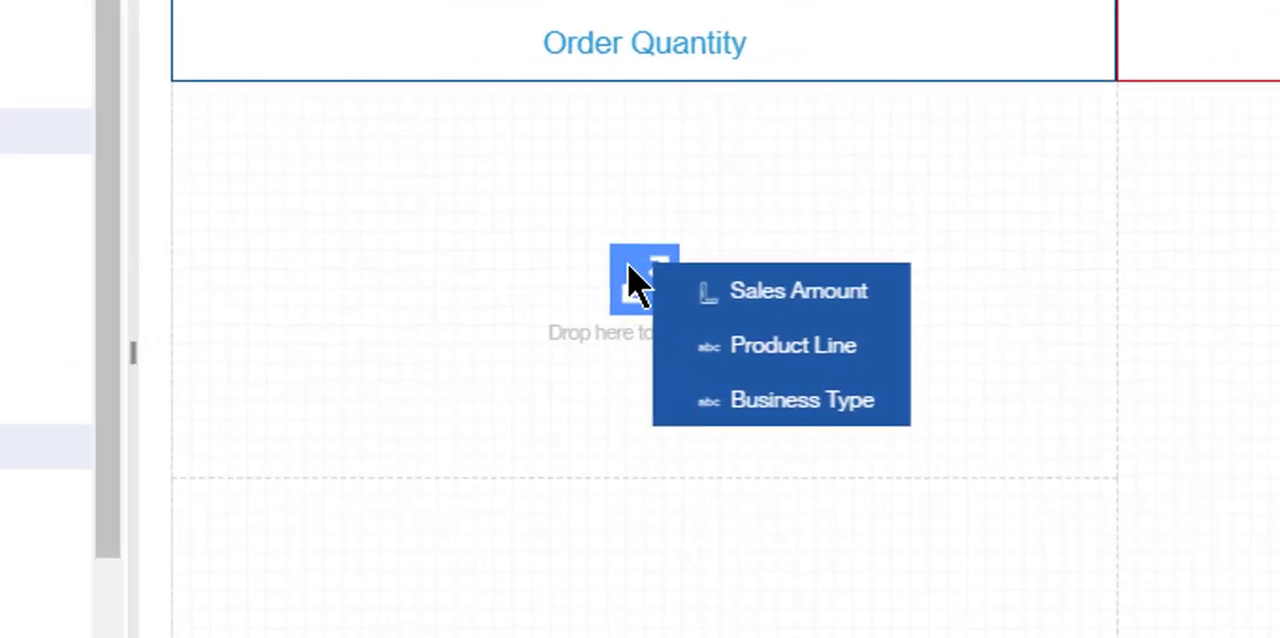
{"action": "left_click_drag", "start_coordinate": [633, 284], "coordinate": [633, 285]}
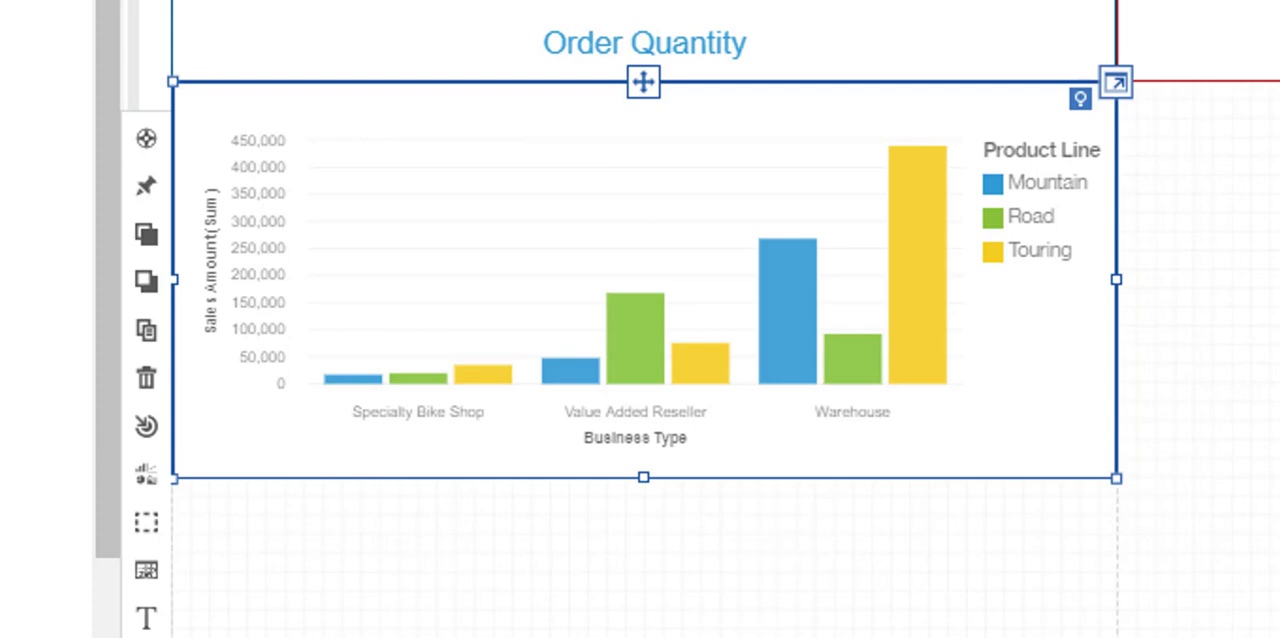
{"action": "left_click", "coordinate": [146, 472]}
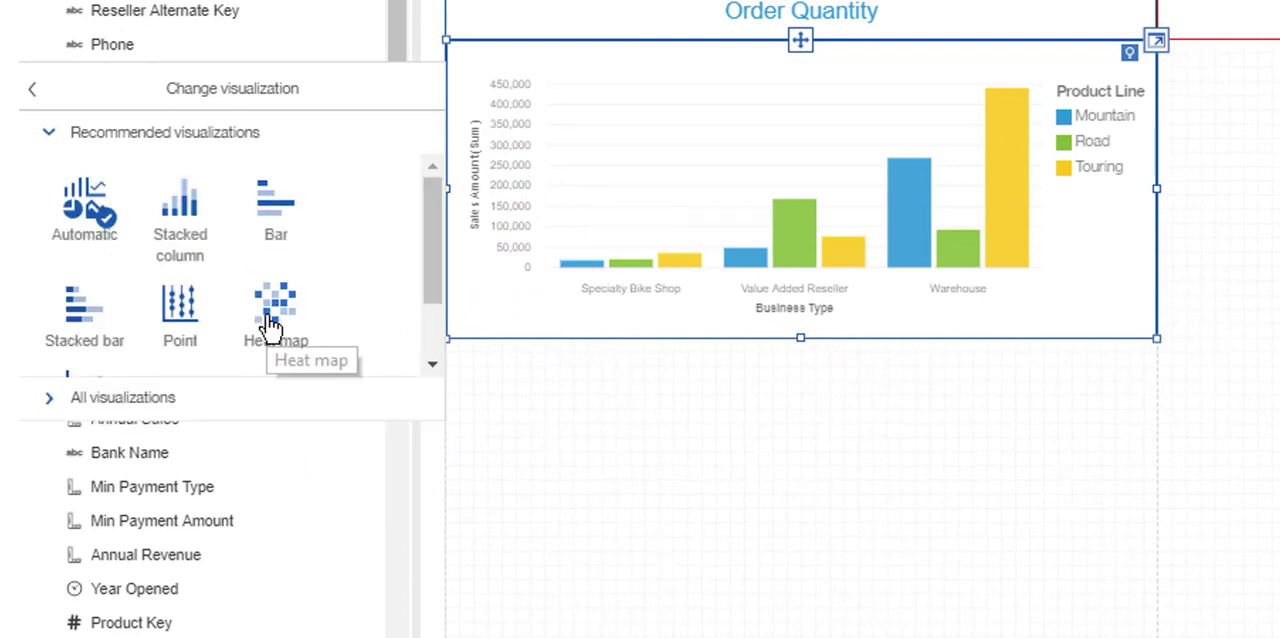
{"action": "left_click", "coordinate": [101, 401]}
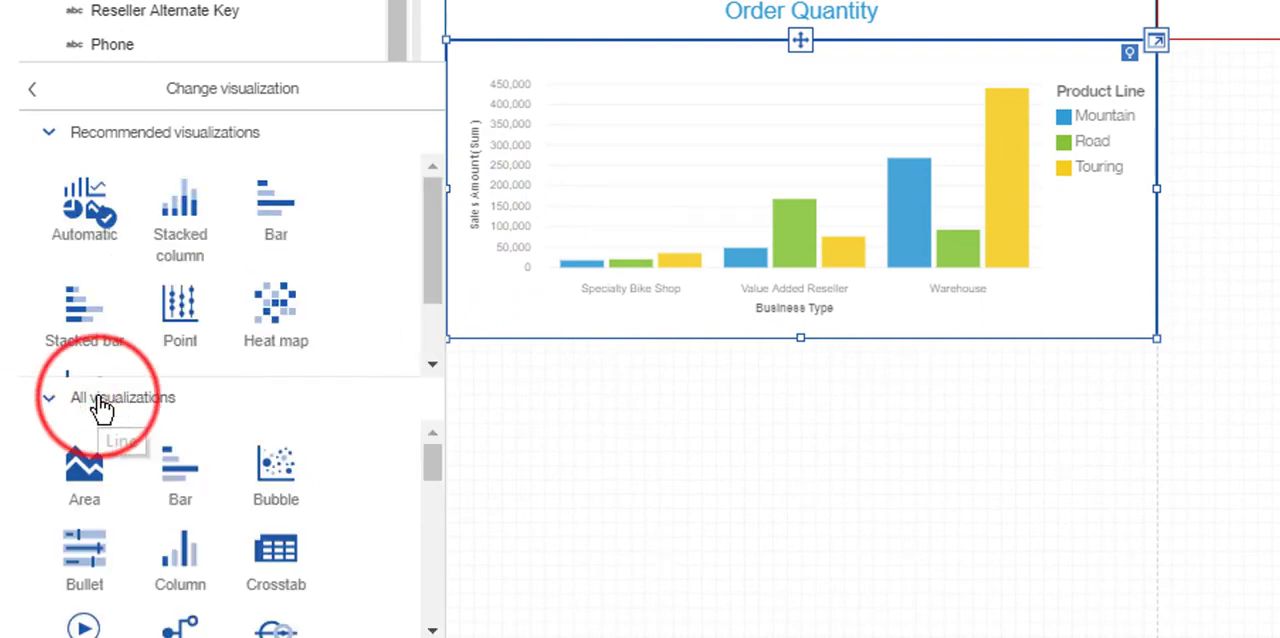
{"action": "left_click", "coordinate": [36, 92]}
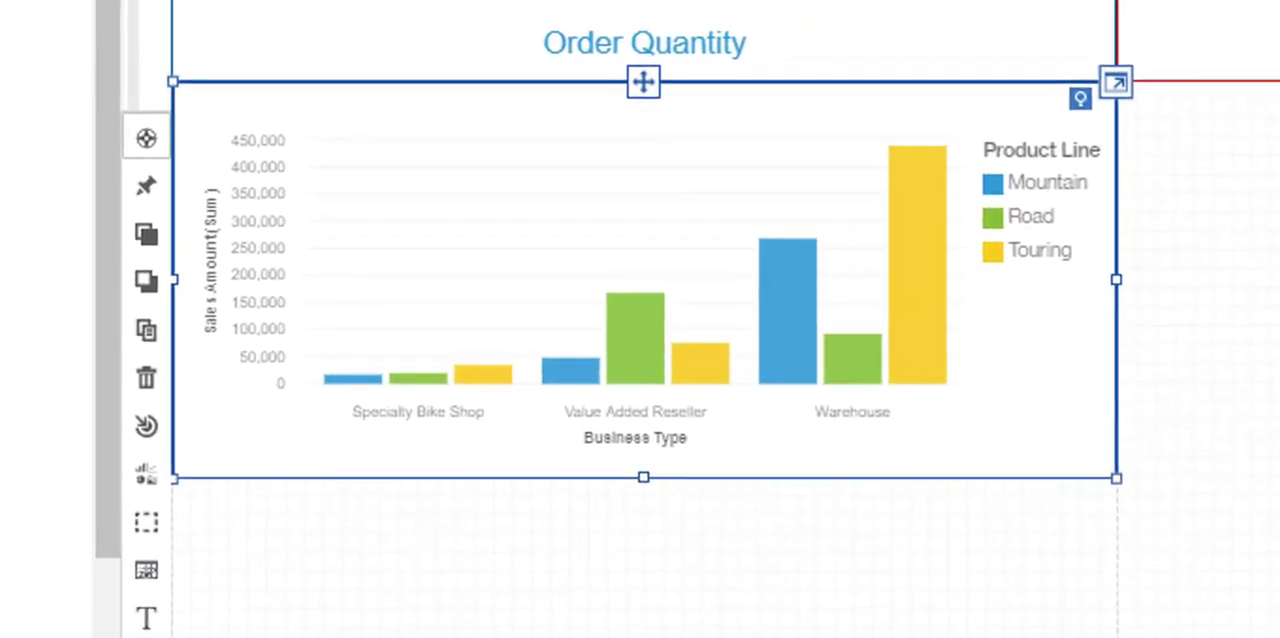
- Add the title "Product Line Sales by Business Type" to the column chart
{"action": "left_click", "coordinate": [143, 628]}
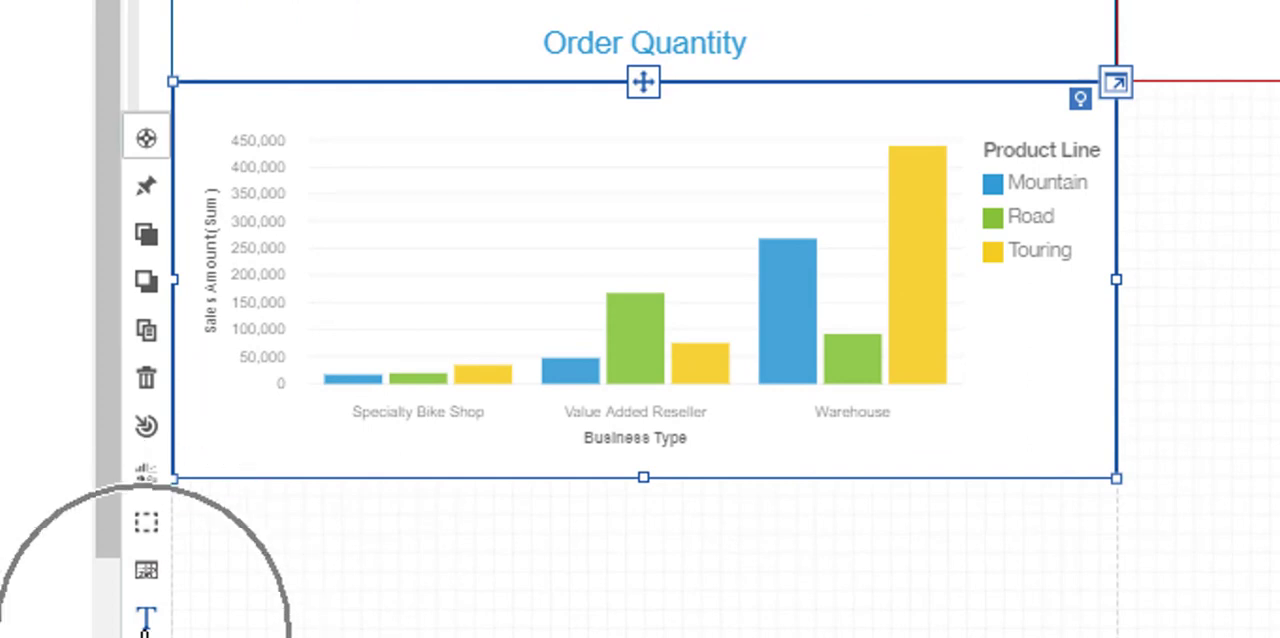
{"action": "left_click", "coordinate": [143, 628]}
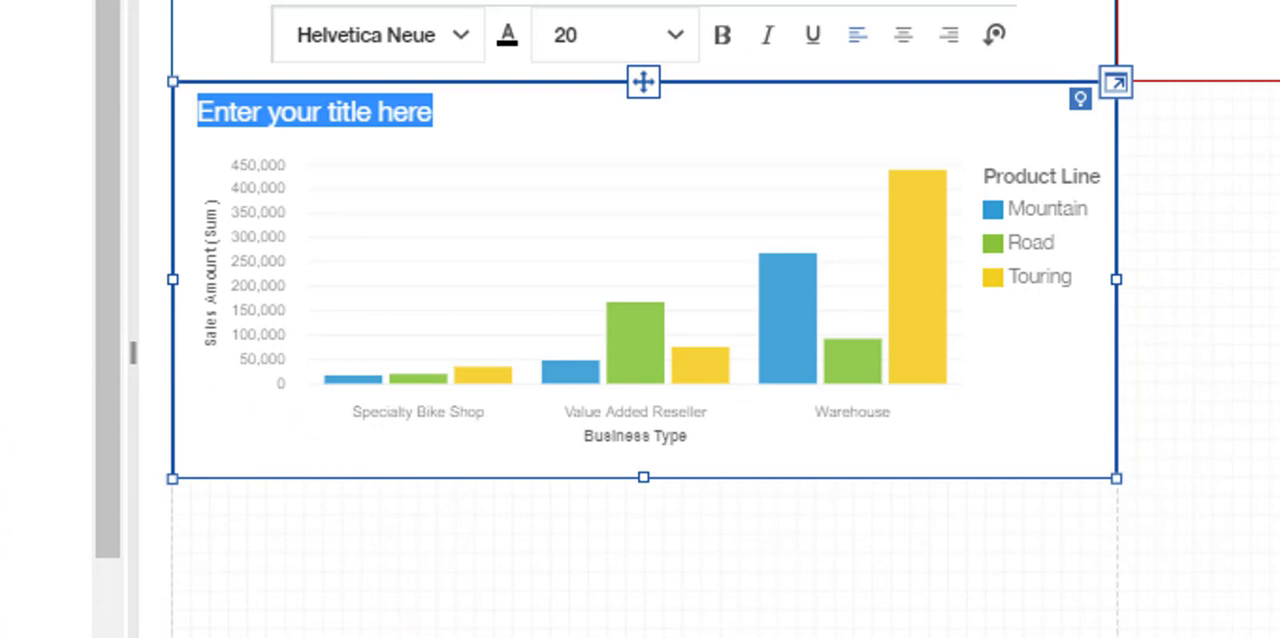
{"action": "type", "text": "Product "}
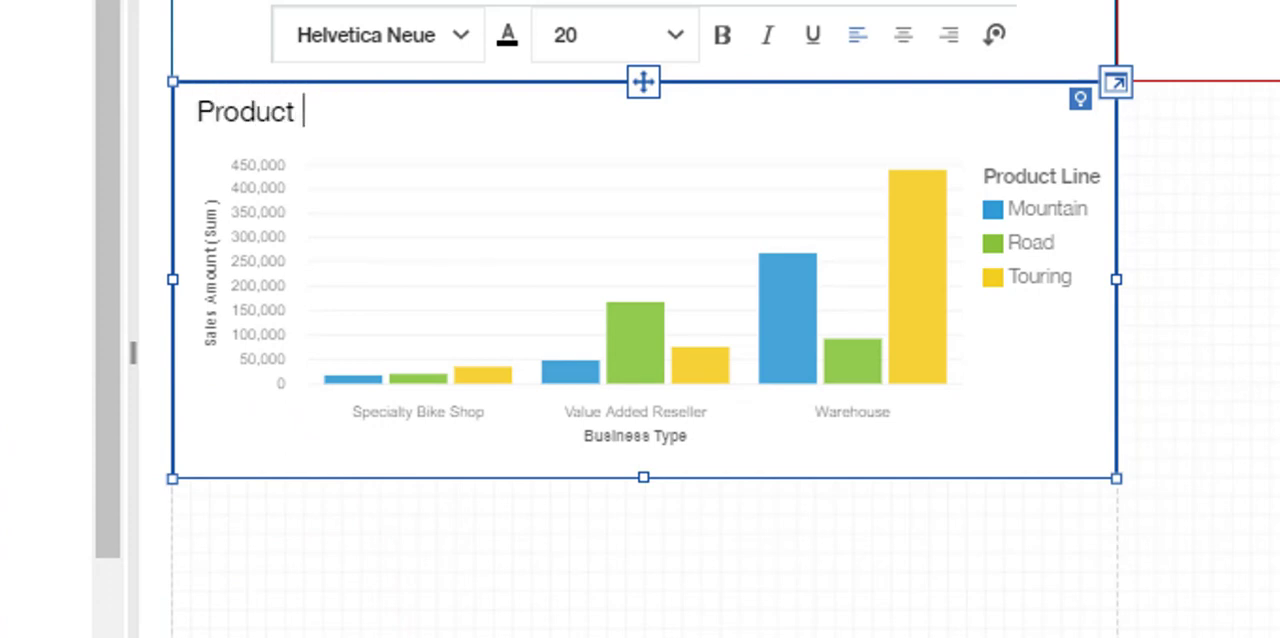
{"action": "type", "text": "Line Sales "}
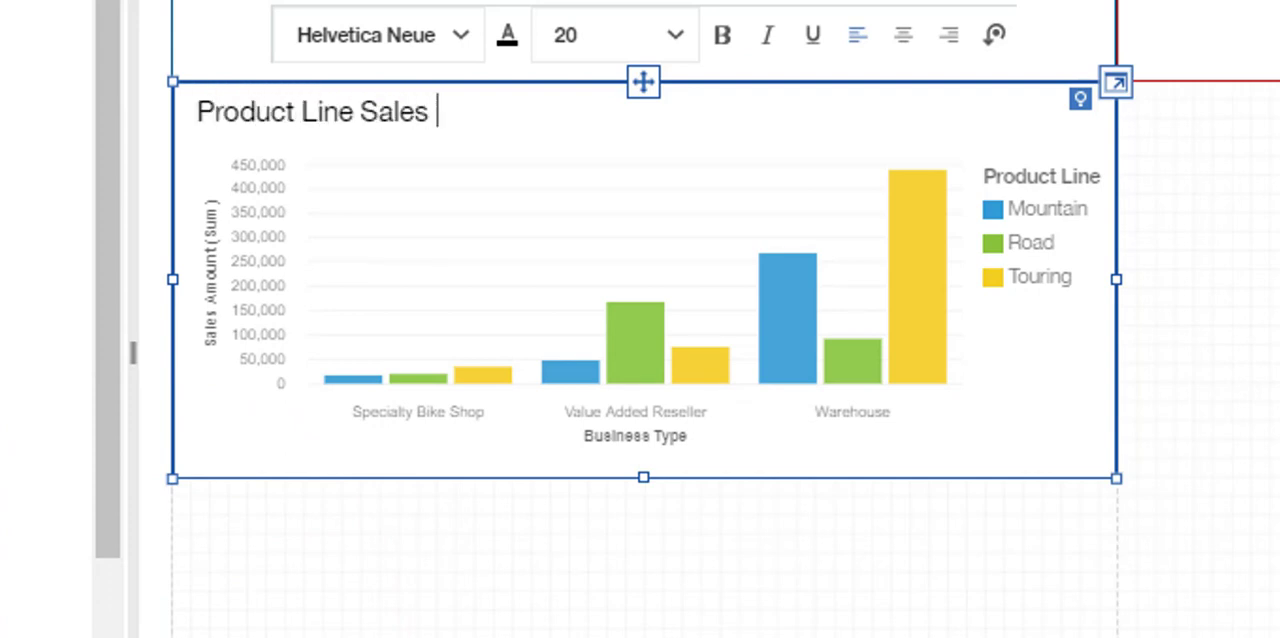
{"action": "type", "text": "by Business Tyoe"}
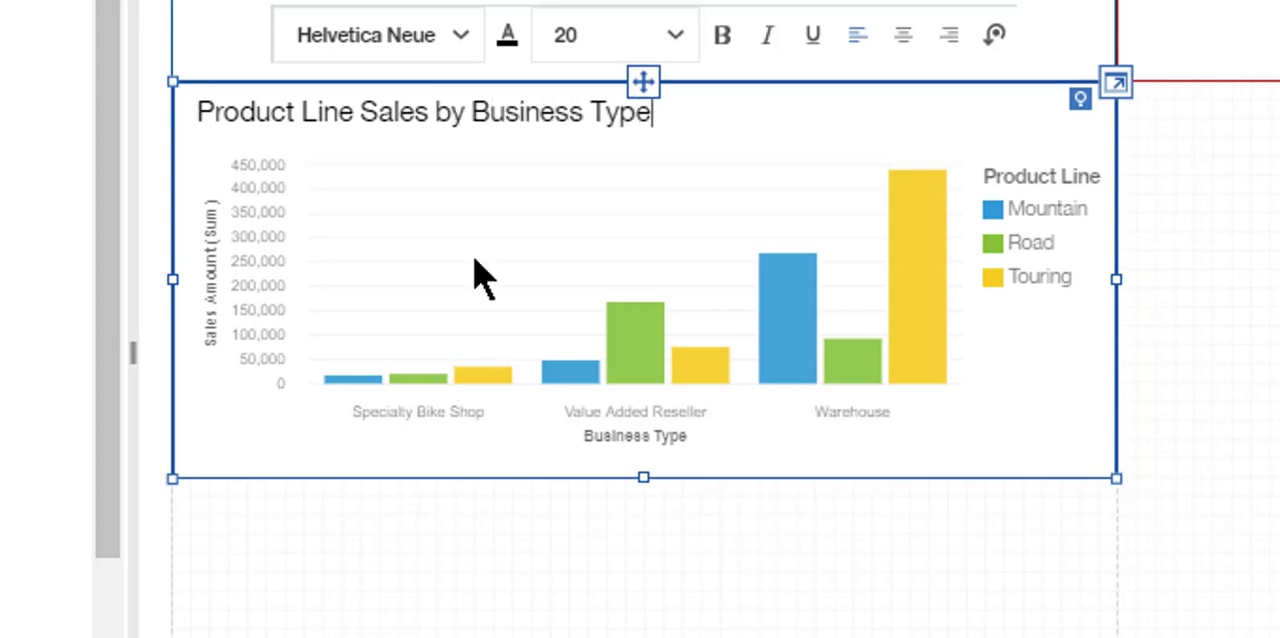
- Format the column chart's title with font size 24 and the dark red text color
{"action": "left_click", "coordinate": [467, 108]}
{"action": "triple_click", "coordinate": [467, 108]}
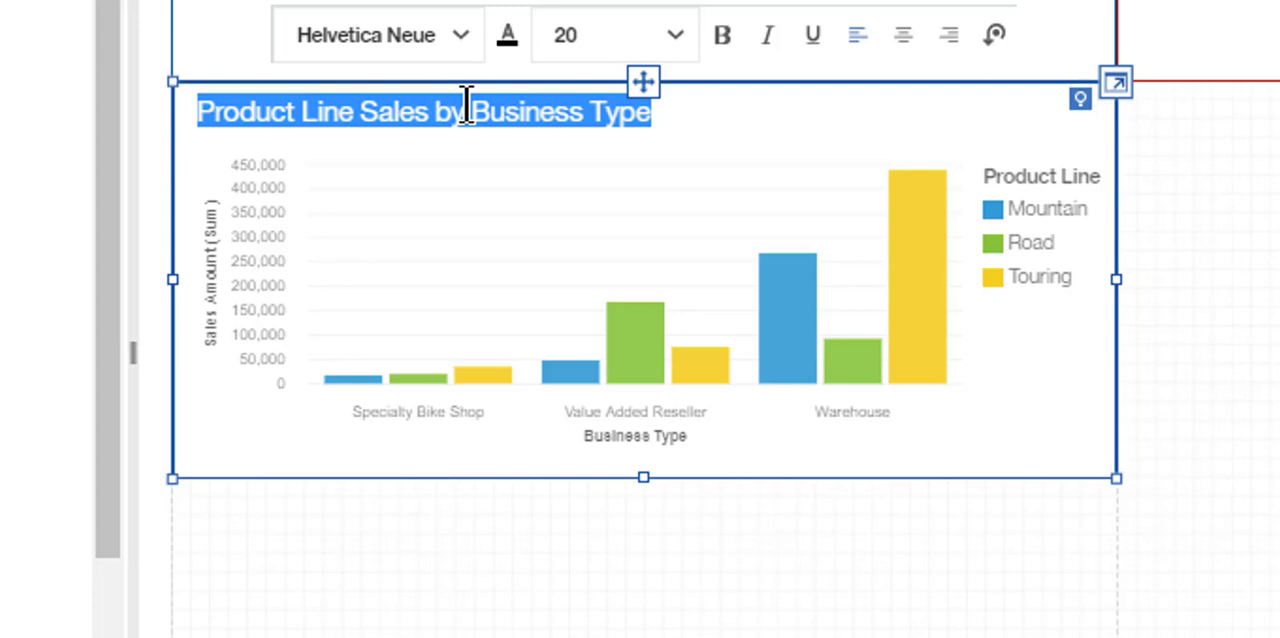
{"action": "left_click", "coordinate": [568, 40]}
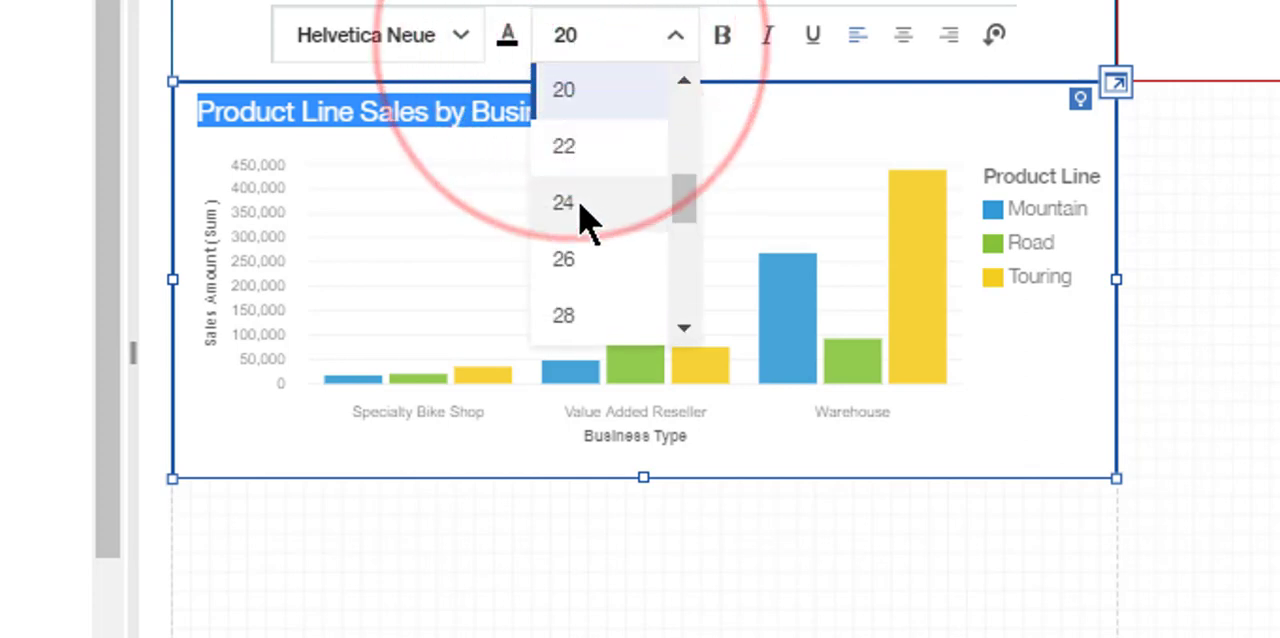
{"action": "left_click", "coordinate": [585, 220]}
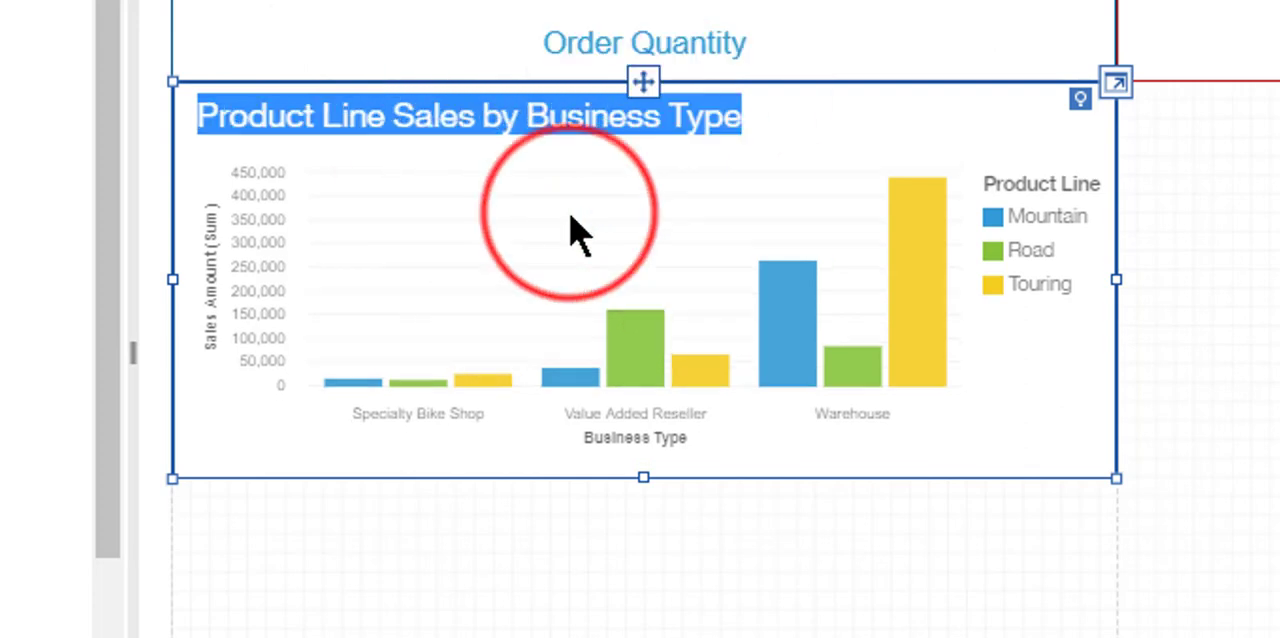
{"action": "left_click", "coordinate": [548, 125]}
{"action": "left_click", "coordinate": [508, 50]}
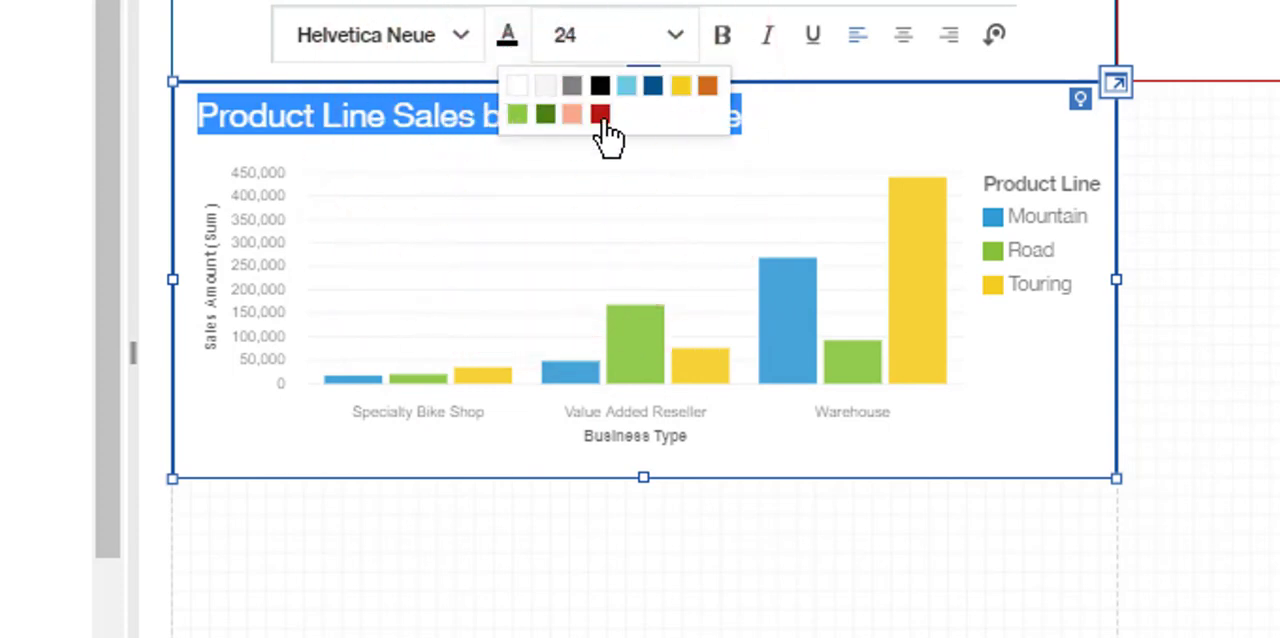
{"action": "left_click", "coordinate": [600, 116]}
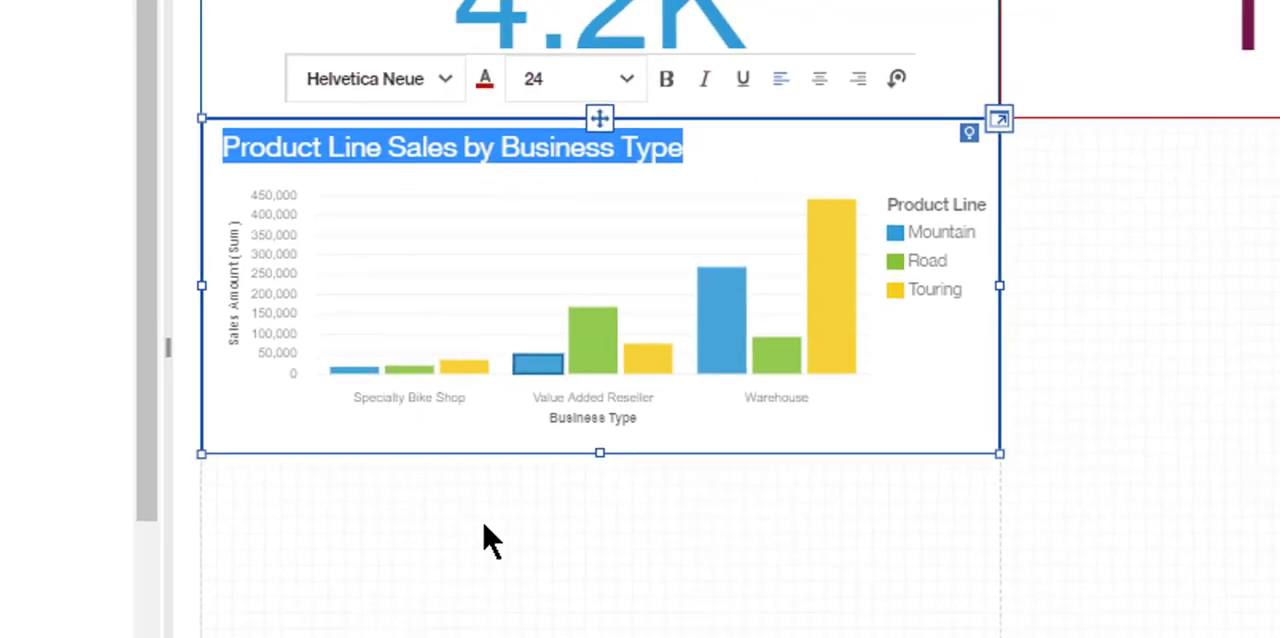
{"action": "left_click", "coordinate": [488, 540]}
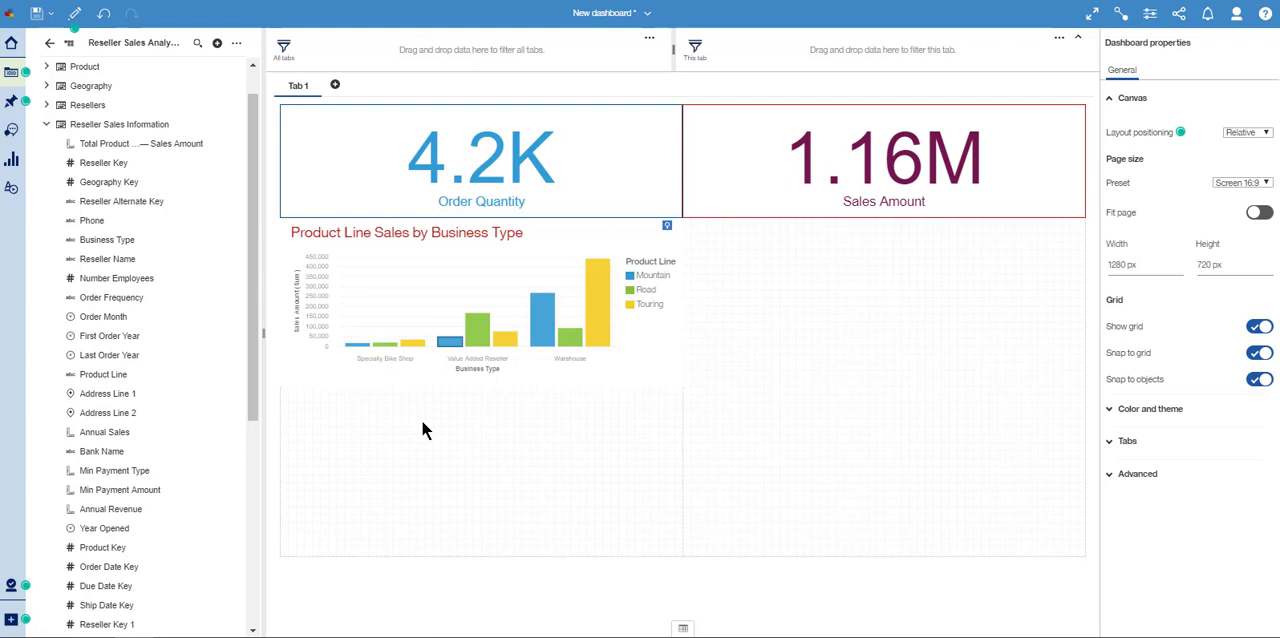
- Place the pinned State Province Name pie chart in the empty panel below Sales Amount
{"action": "left_click", "coordinate": [10, 101]}
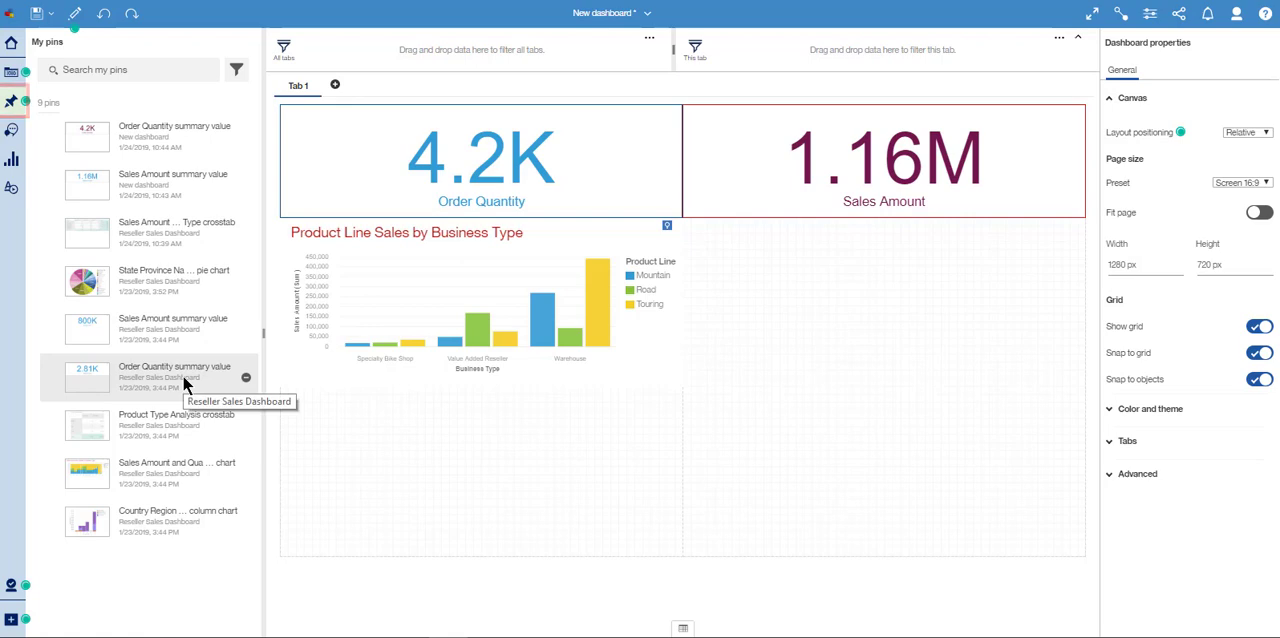
{"action": "key", "text": "ctrl"}
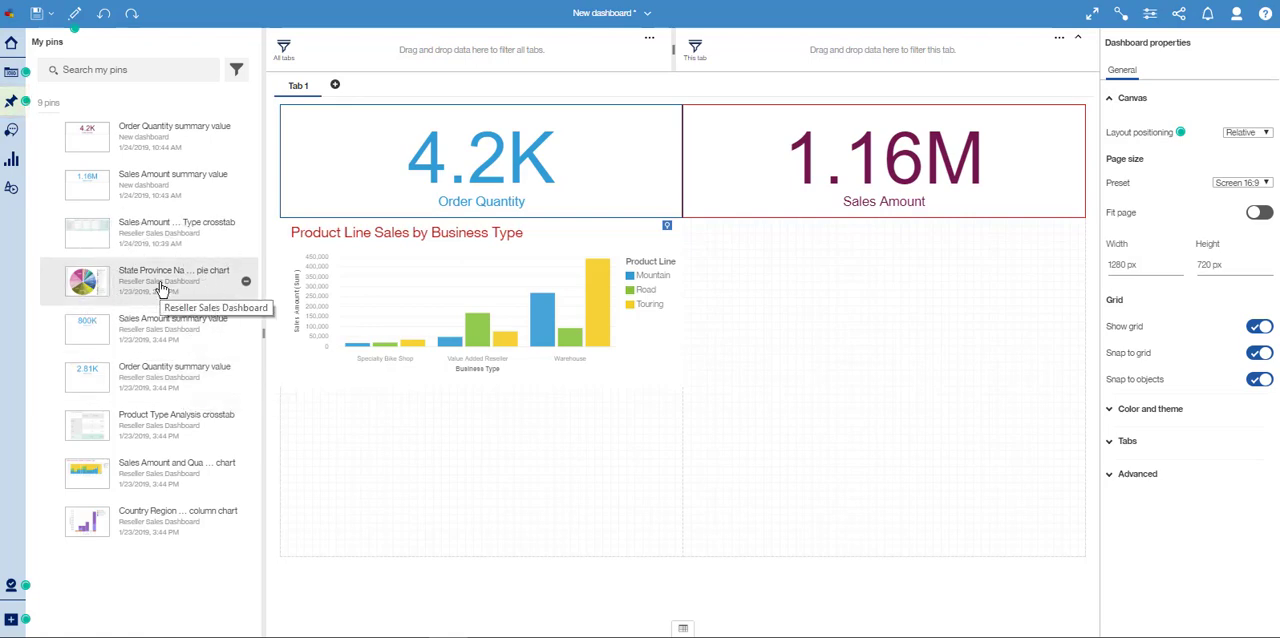
{"action": "left_click_drag", "start_coordinate": [145, 281], "coordinate": [880, 395]}
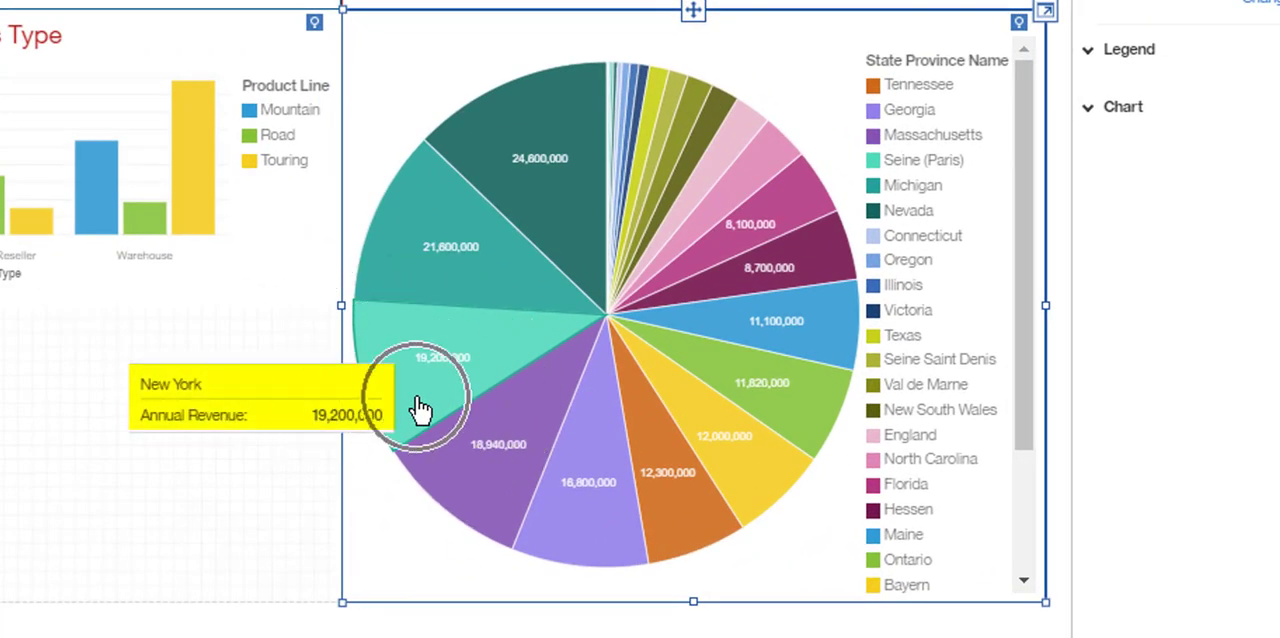
- Place Country Region Code from the Geography table in the empty panel below the column chart
{"action": "mouse_move", "coordinate": [434, 236]}
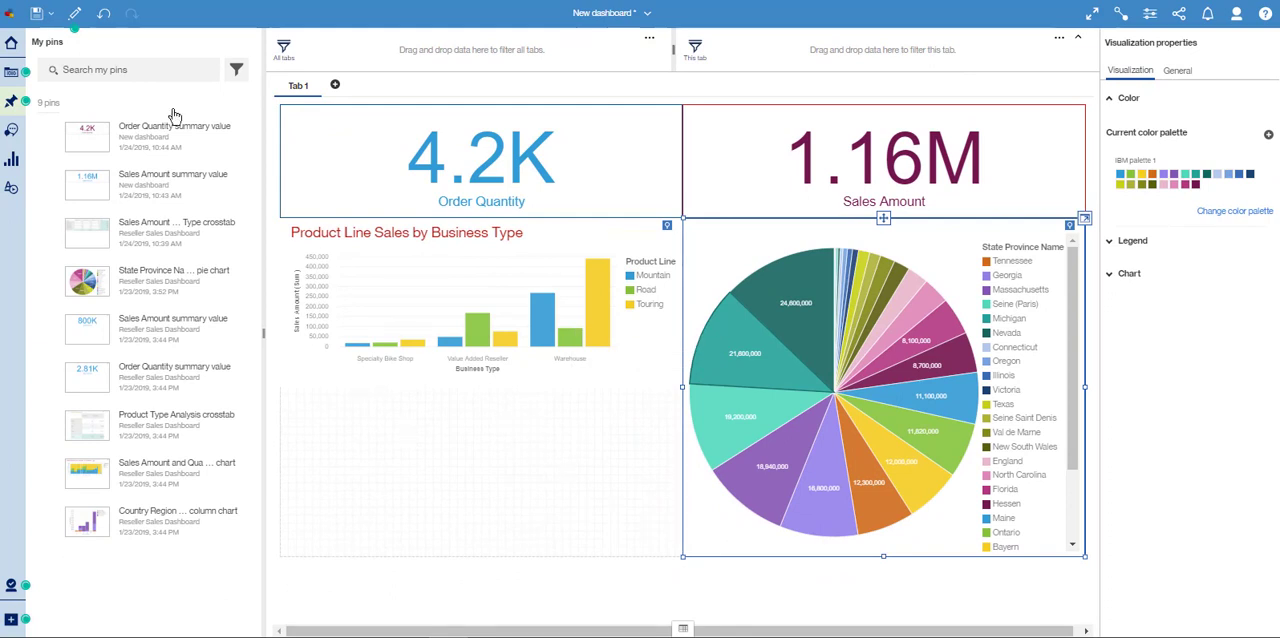
{"action": "left_click", "coordinate": [13, 71]}
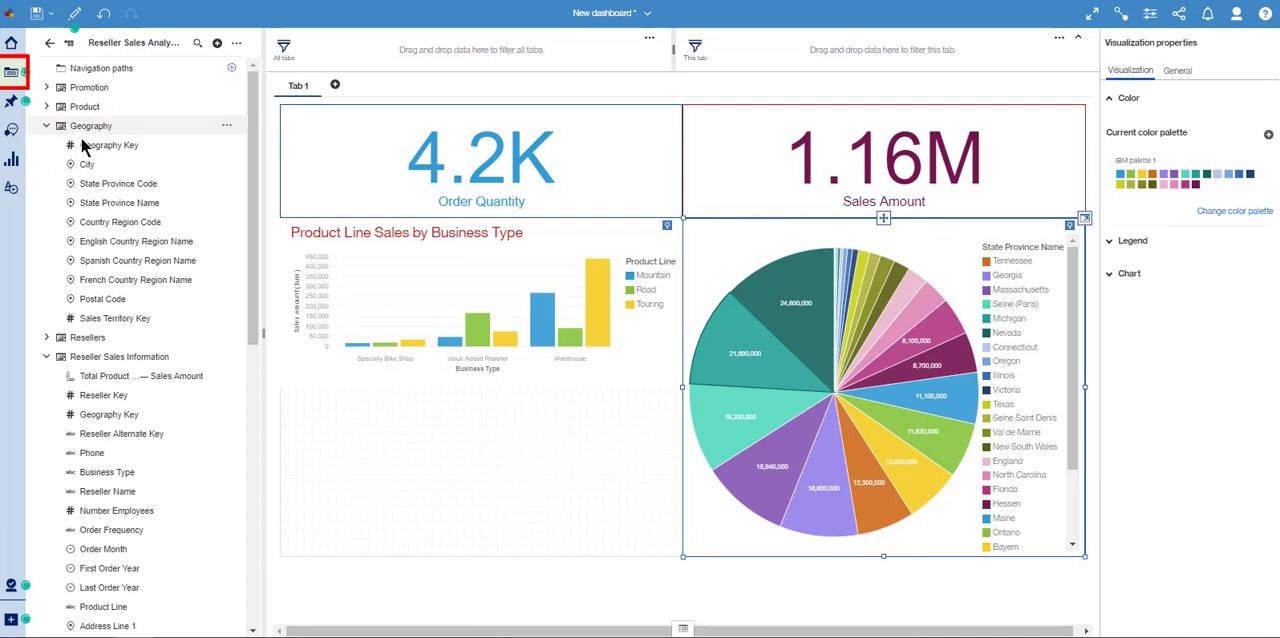
{"action": "left_click_drag", "start_coordinate": [125, 227], "coordinate": [480, 481]}
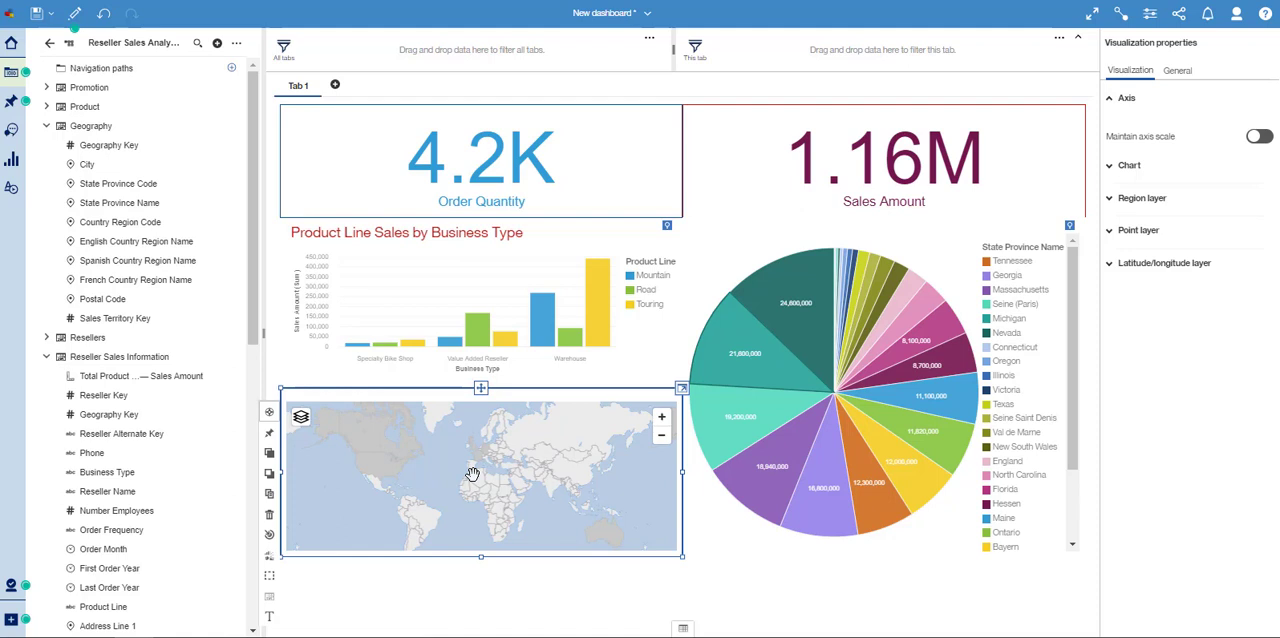
- Change the Country Region Code map to a data player and play it through the country codes
{"action": "left_click", "coordinate": [269, 558]}
{"action": "left_click", "coordinate": [269, 558]}
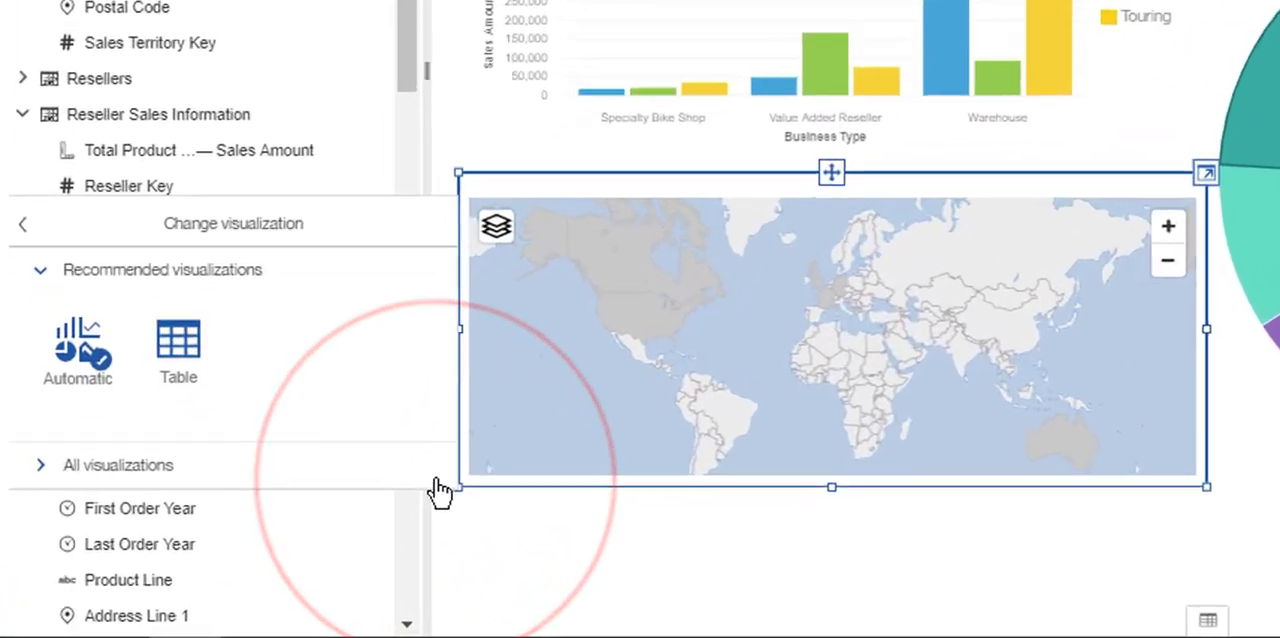
{"action": "left_click", "coordinate": [103, 457]}
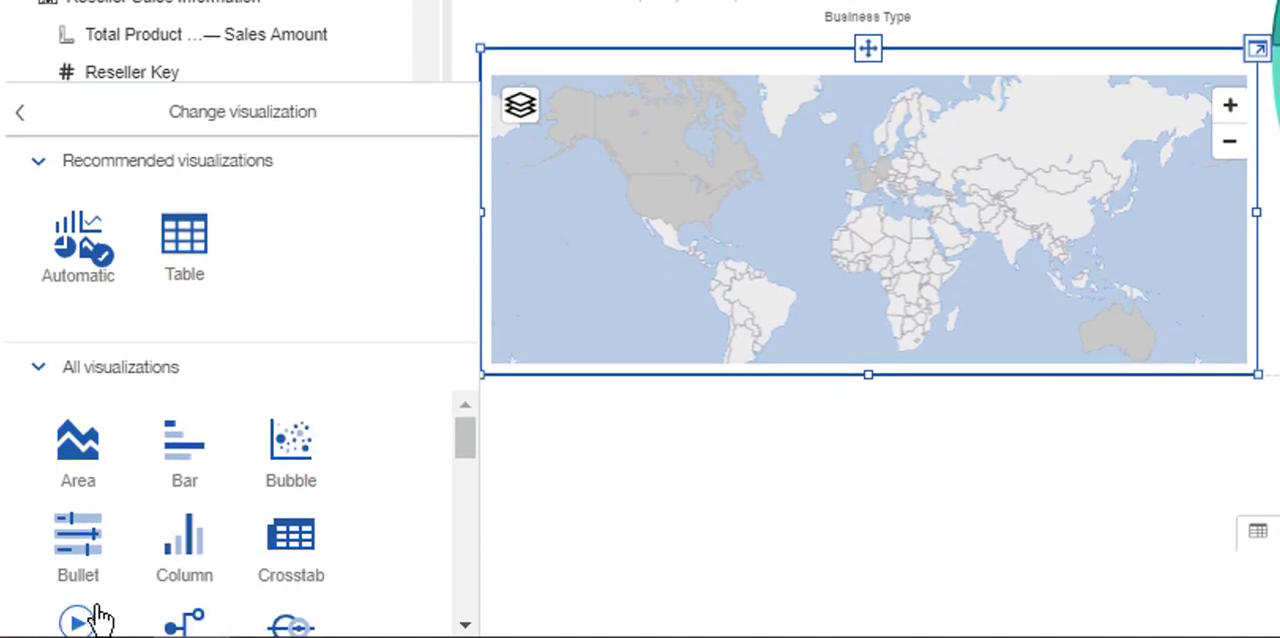
{"action": "left_click", "coordinate": [98, 618]}
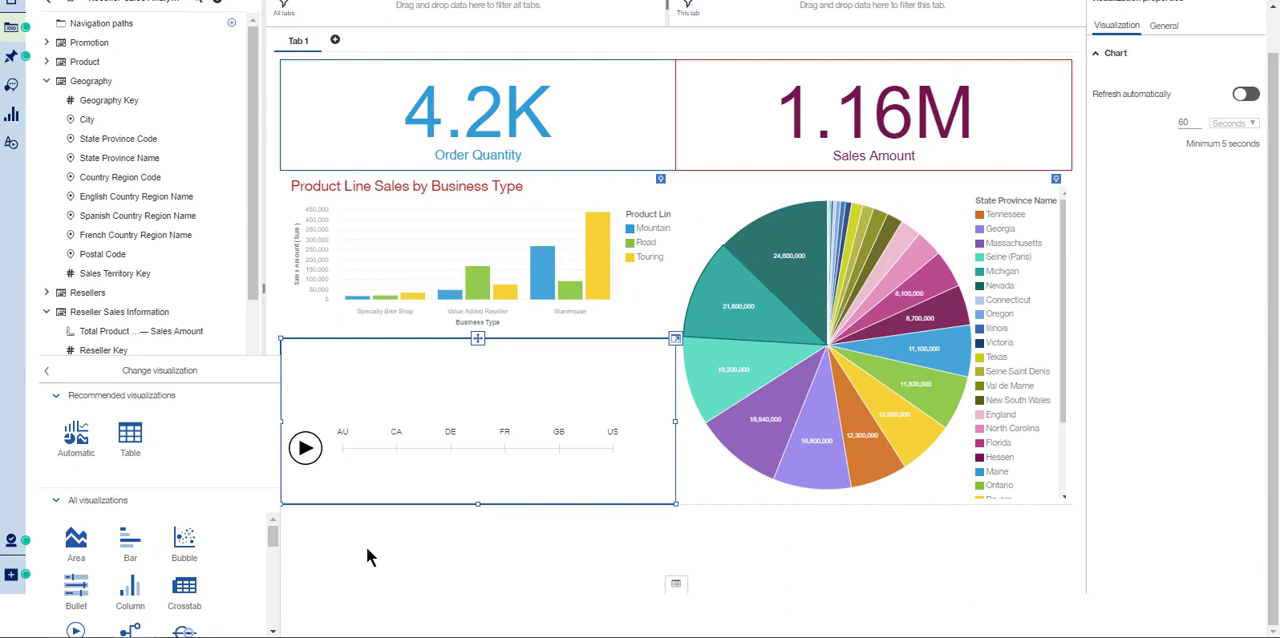
{"action": "left_click", "coordinate": [305, 448]}
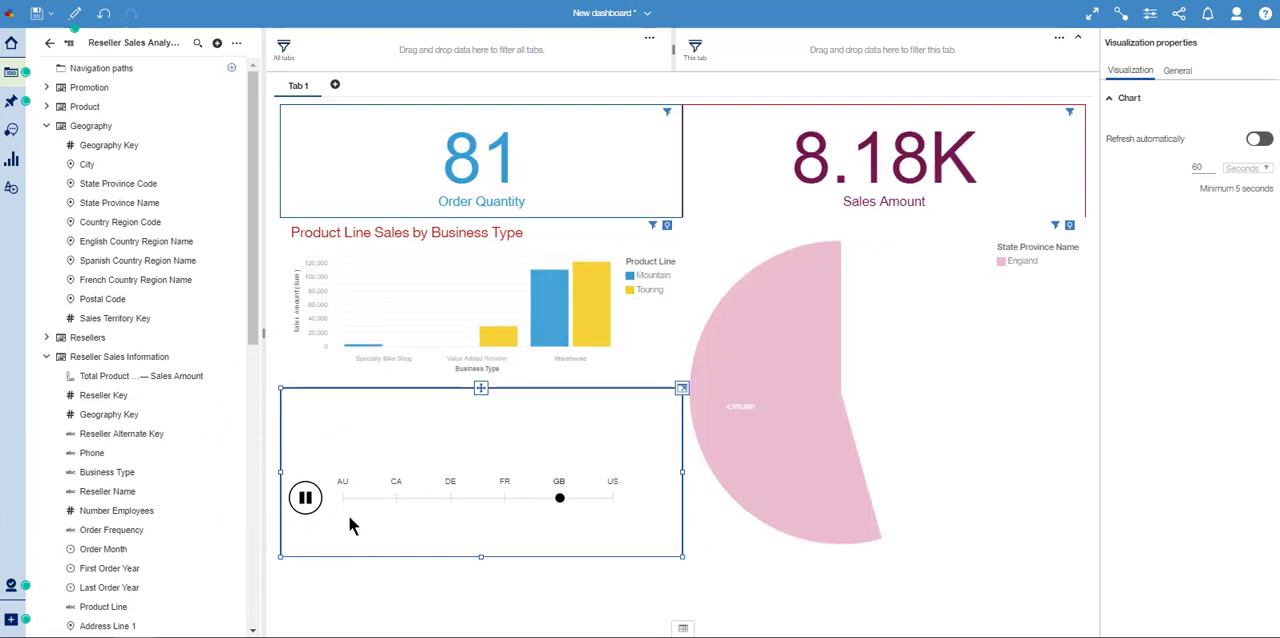
- Check how the dashboard responds when the data player is moved through FR, GB and US
{"action": "left_click", "coordinate": [305, 500]}
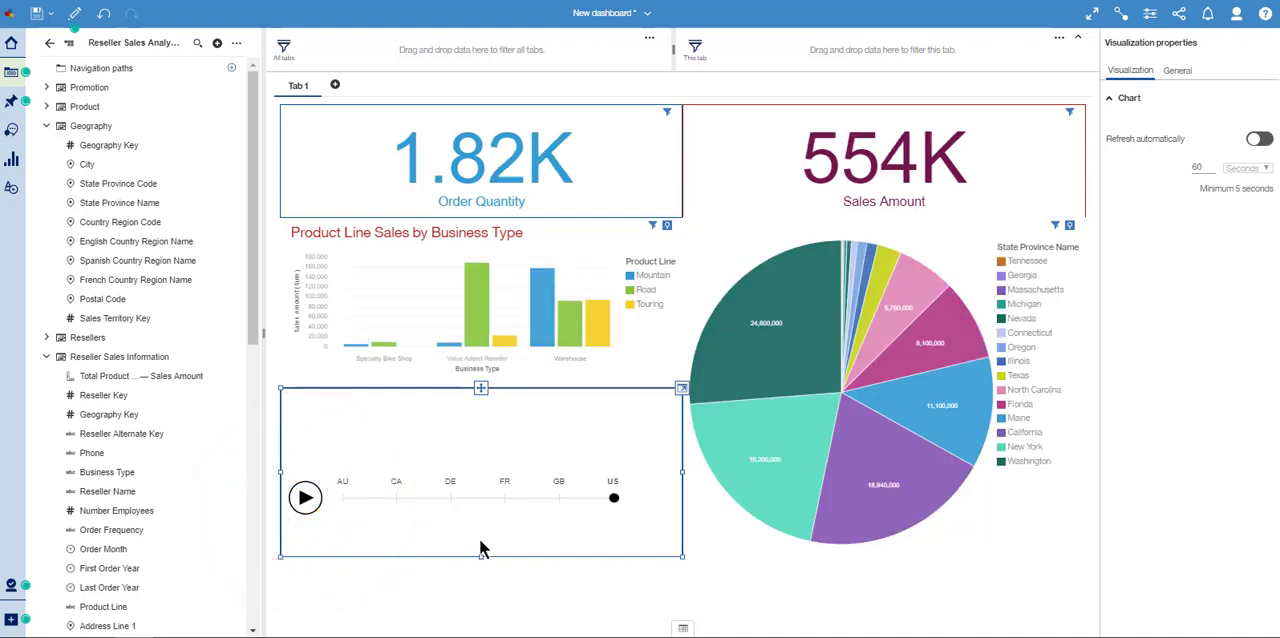
{"action": "left_click", "coordinate": [505, 495]}
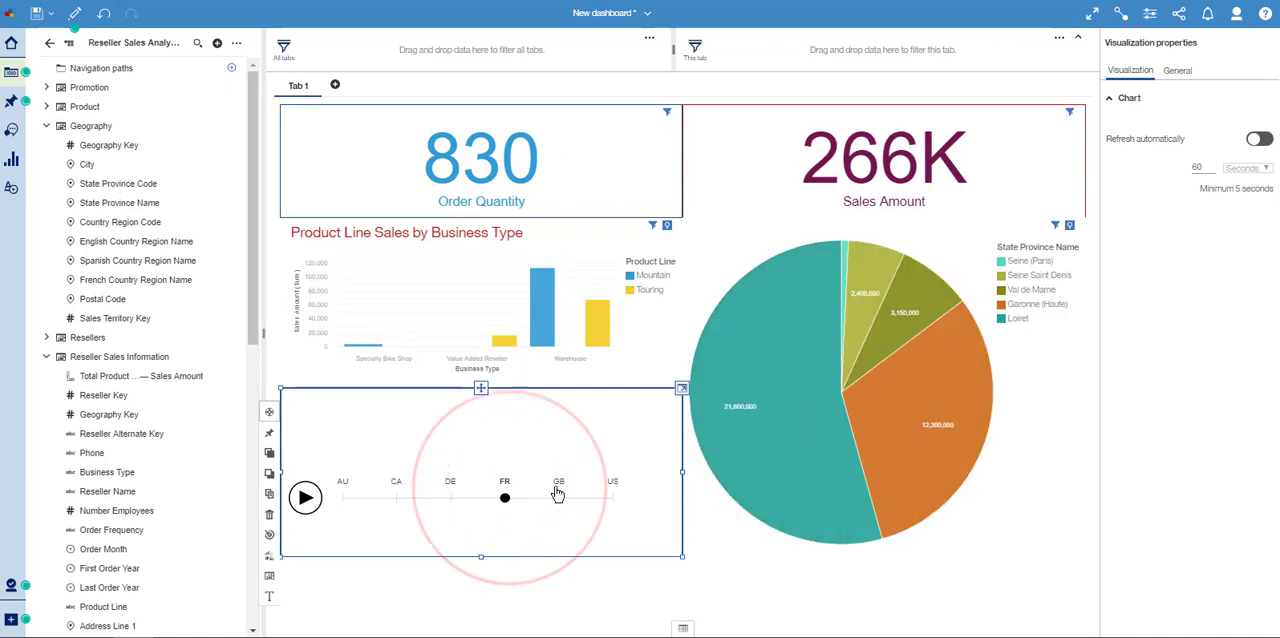
{"action": "left_click", "coordinate": [559, 492]}
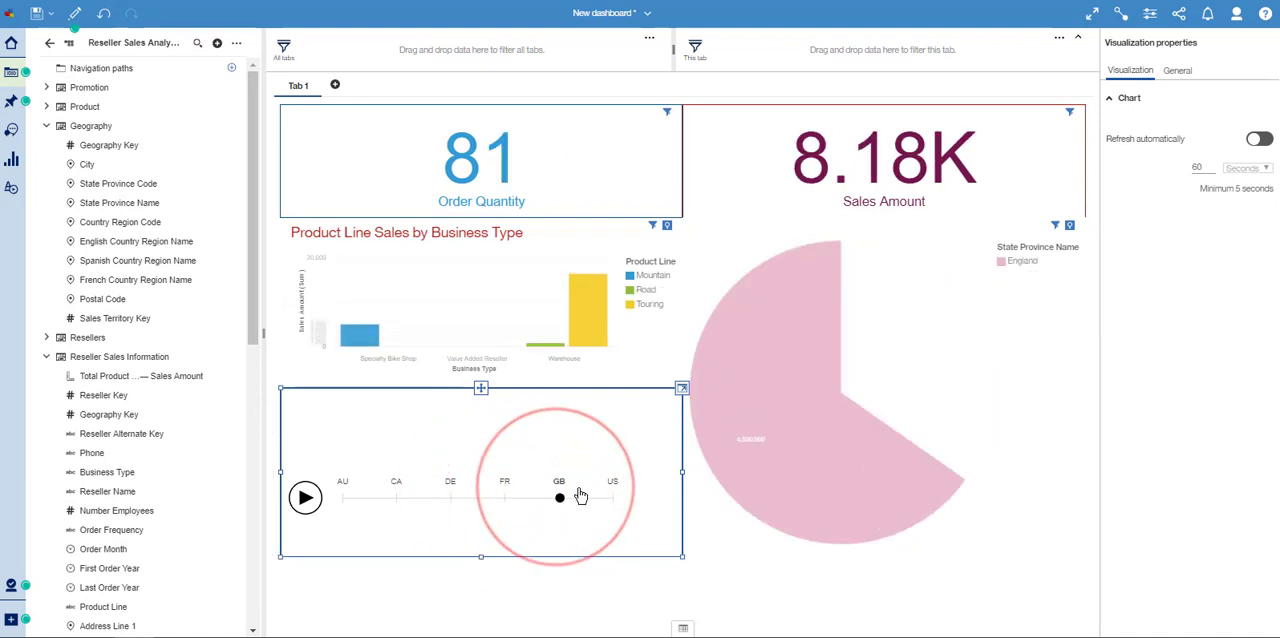
{"action": "left_click", "coordinate": [611, 487]}
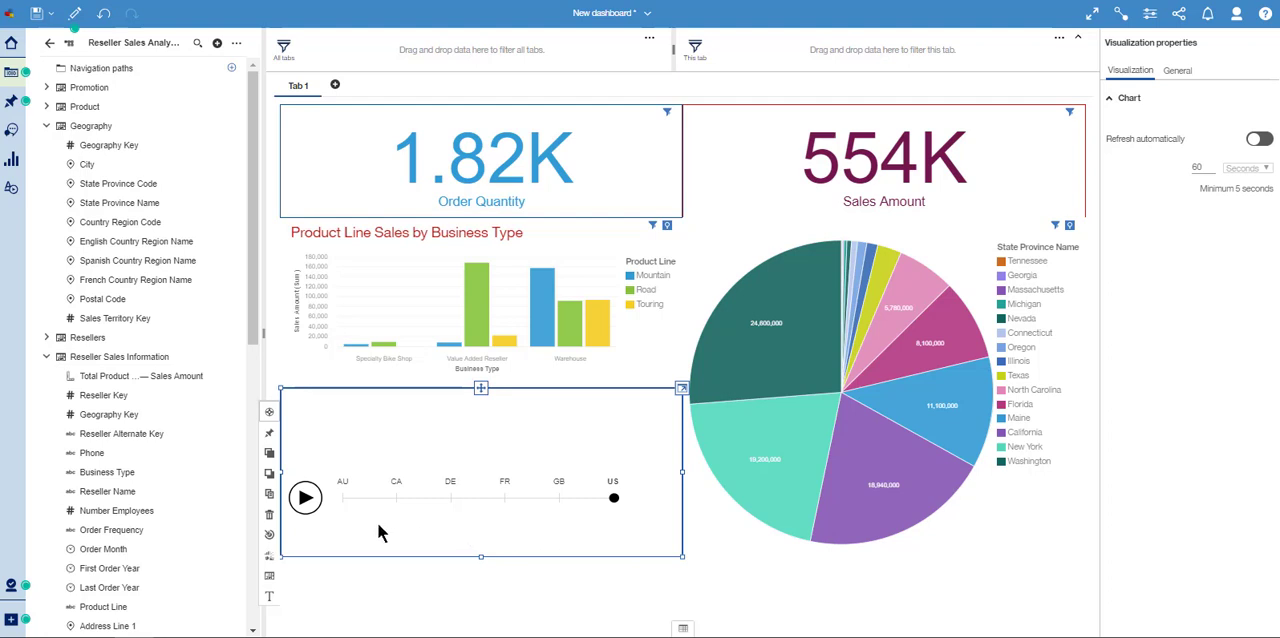
- Add the title "Select a country:" to the data player
{"action": "left_click", "coordinate": [269, 598]}
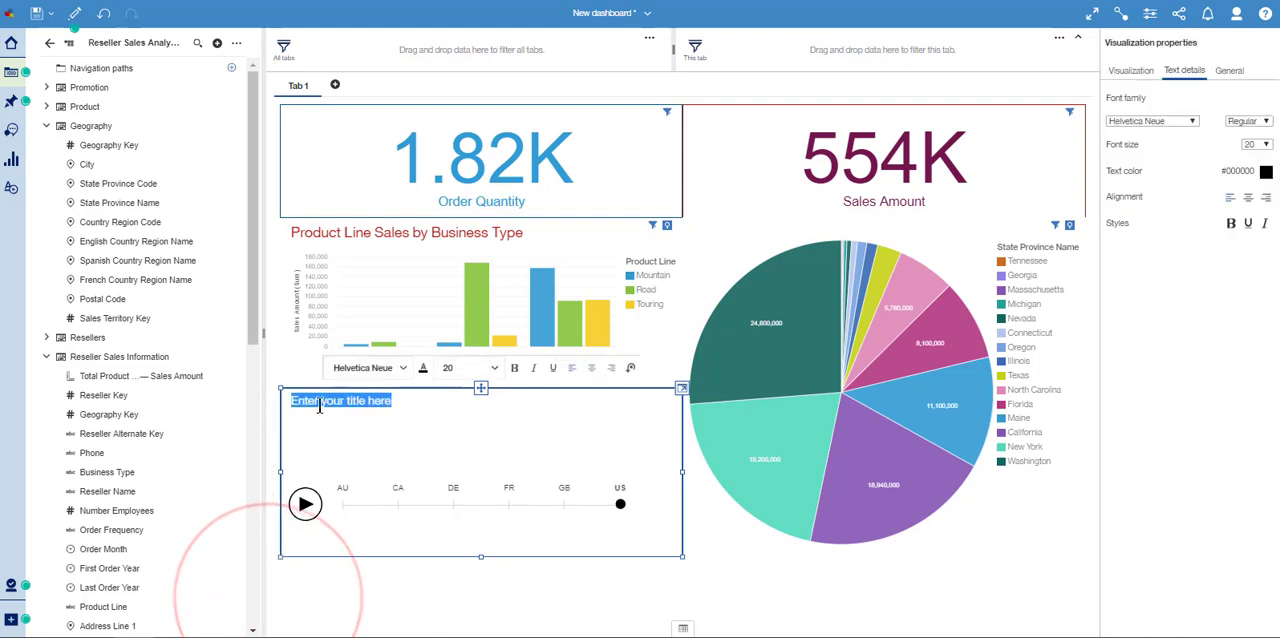
{"action": "left_click", "coordinate": [320, 405]}
{"action": "type", "text": "Select a country:"}
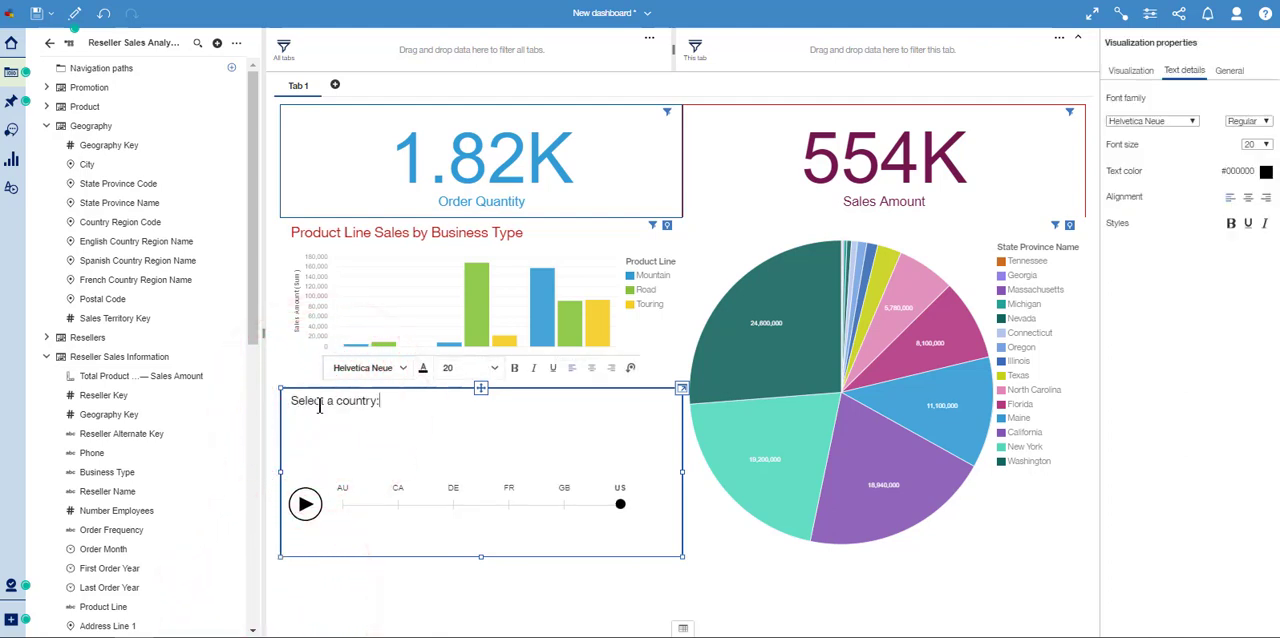
- Format the data player's title as bold with the dark red text color #B61813 and font size 24
{"action": "key", "text": "shift+Left"}
{"action": "key", "text": "shift+Left"}
{"action": "key", "text": "shift+Left"}
{"action": "key", "text": "shift+Left"}
{"action": "key", "text": "shift+Left"}
{"action": "key", "text": "shift+Left"}
{"action": "key", "text": "shift+Left"}
{"action": "key", "text": "shift+Left"}
{"action": "key", "text": "shift+Left"}
{"action": "key", "text": "shift+Left"}
{"action": "key", "text": "shift+Left"}
{"action": "key", "text": "shift+Left"}
{"action": "key", "text": "shift+Left"}
{"action": "key", "text": "shift+Left"}
{"action": "key", "text": "shift+Left"}
{"action": "key", "text": "shift+Left"}
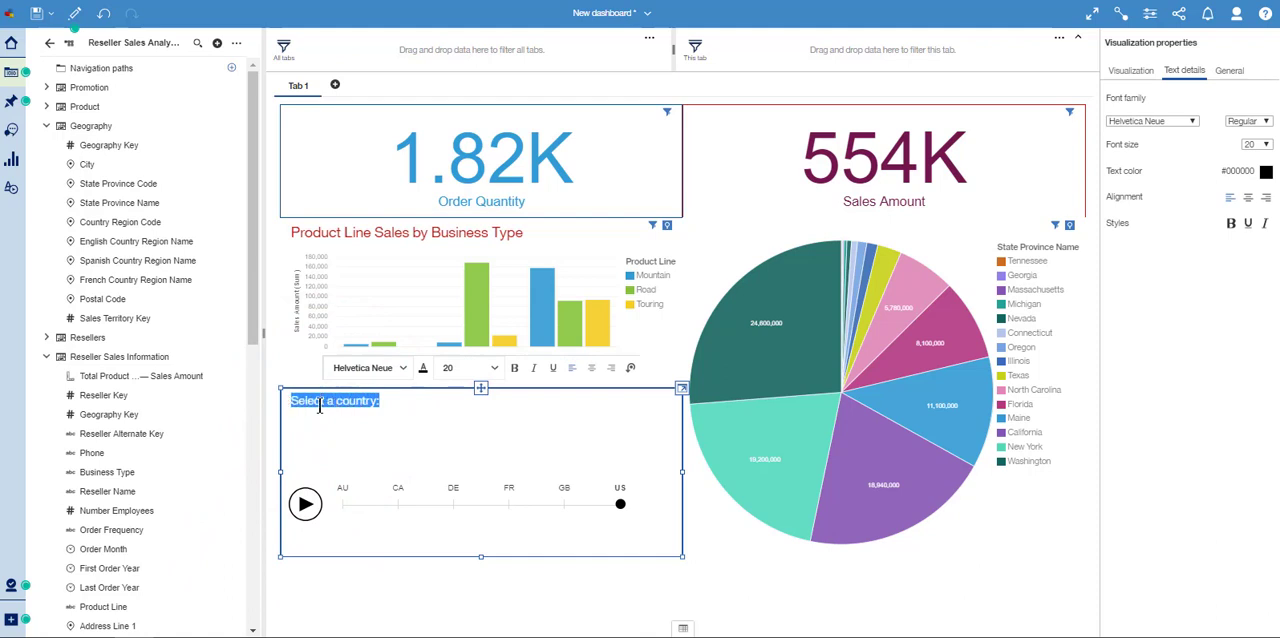
{"action": "key", "text": "ctrl+b"}
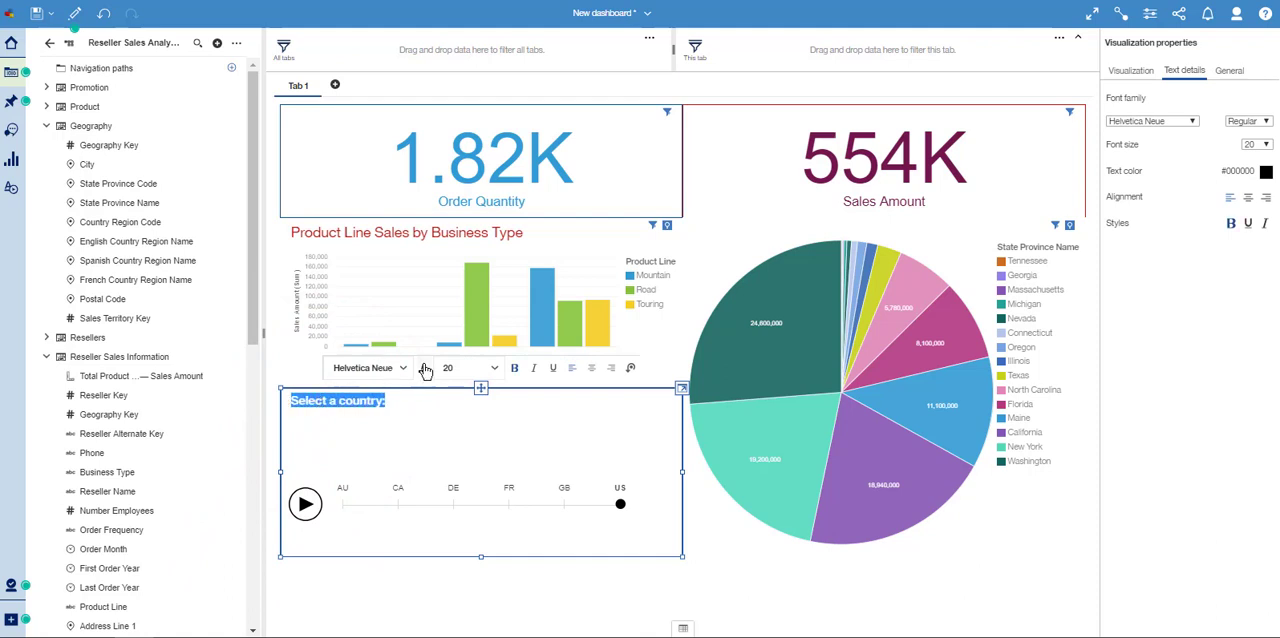
{"action": "left_click", "coordinate": [423, 368]}
{"action": "left_click", "coordinate": [462, 402]}
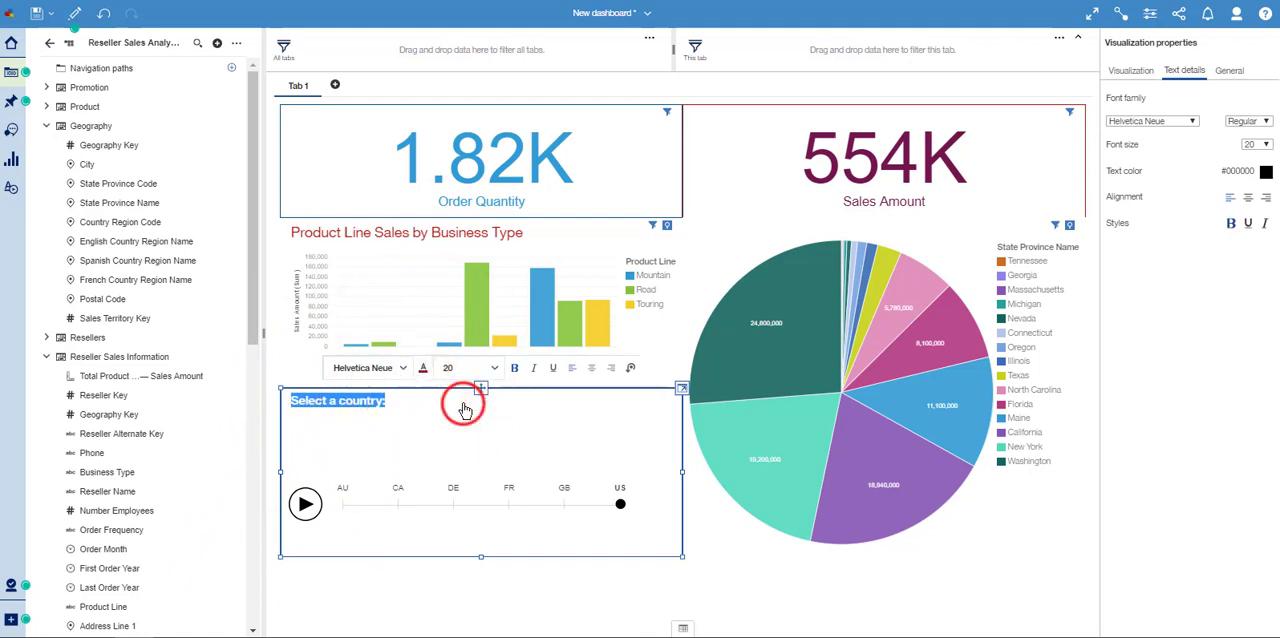
{"action": "left_click", "coordinate": [450, 370]}
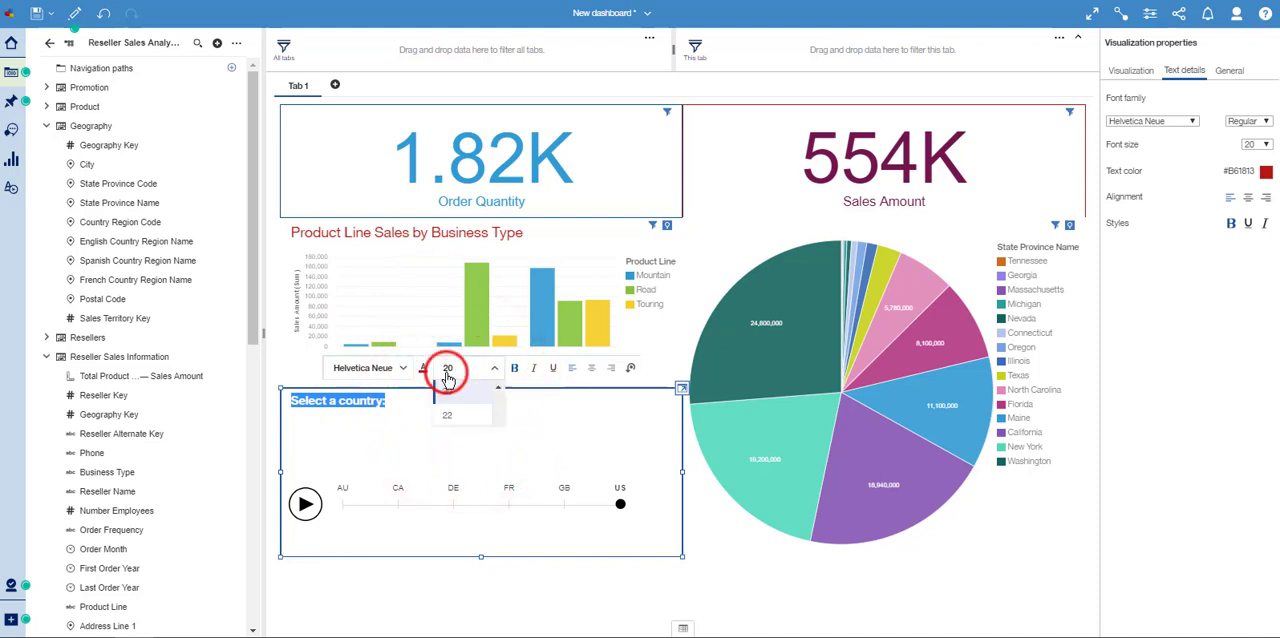
{"action": "left_click", "coordinate": [446, 440]}
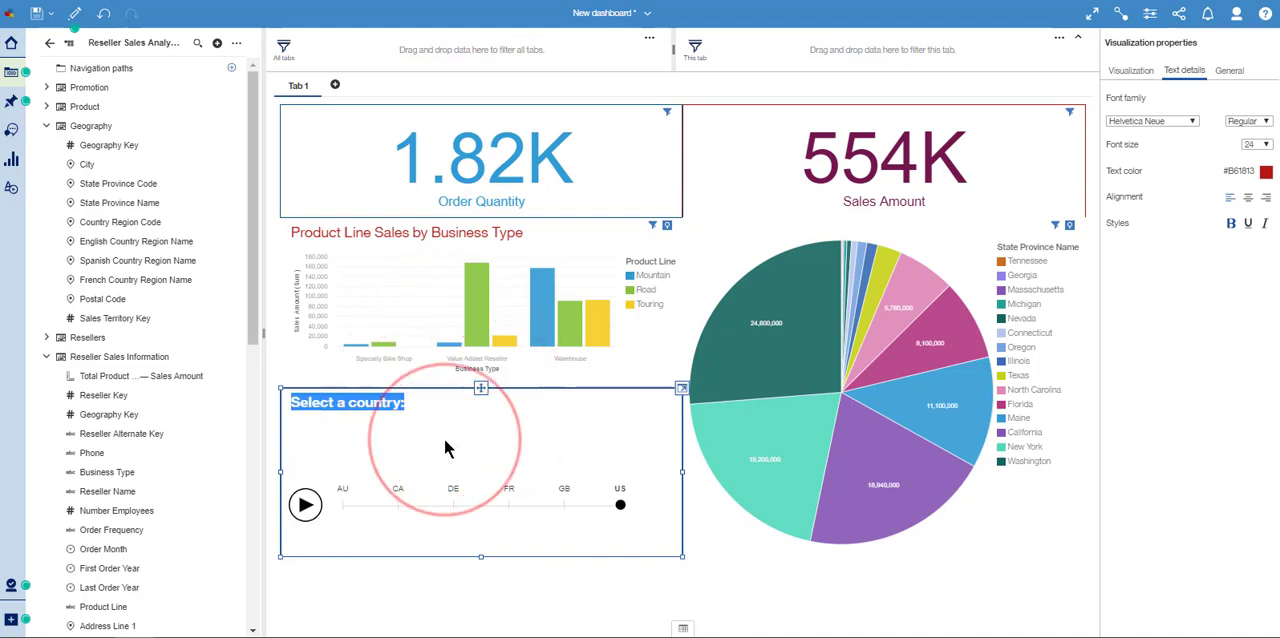
{"action": "left_click", "coordinate": [442, 426]}
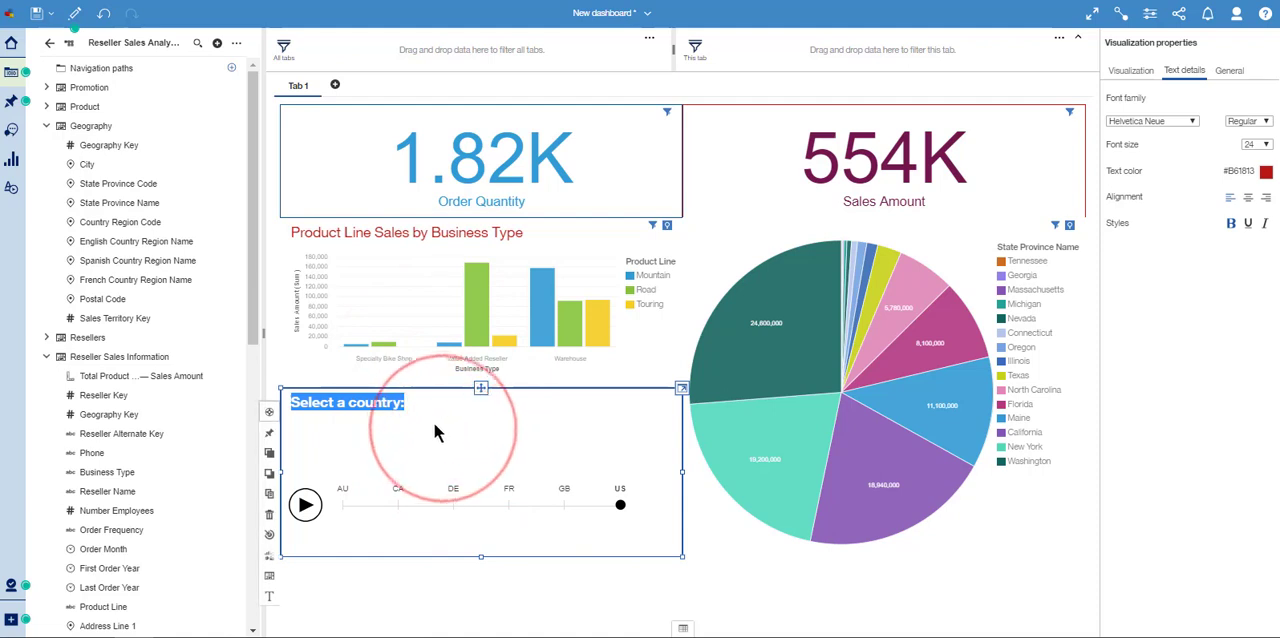
{"action": "left_click", "coordinate": [418, 411]}
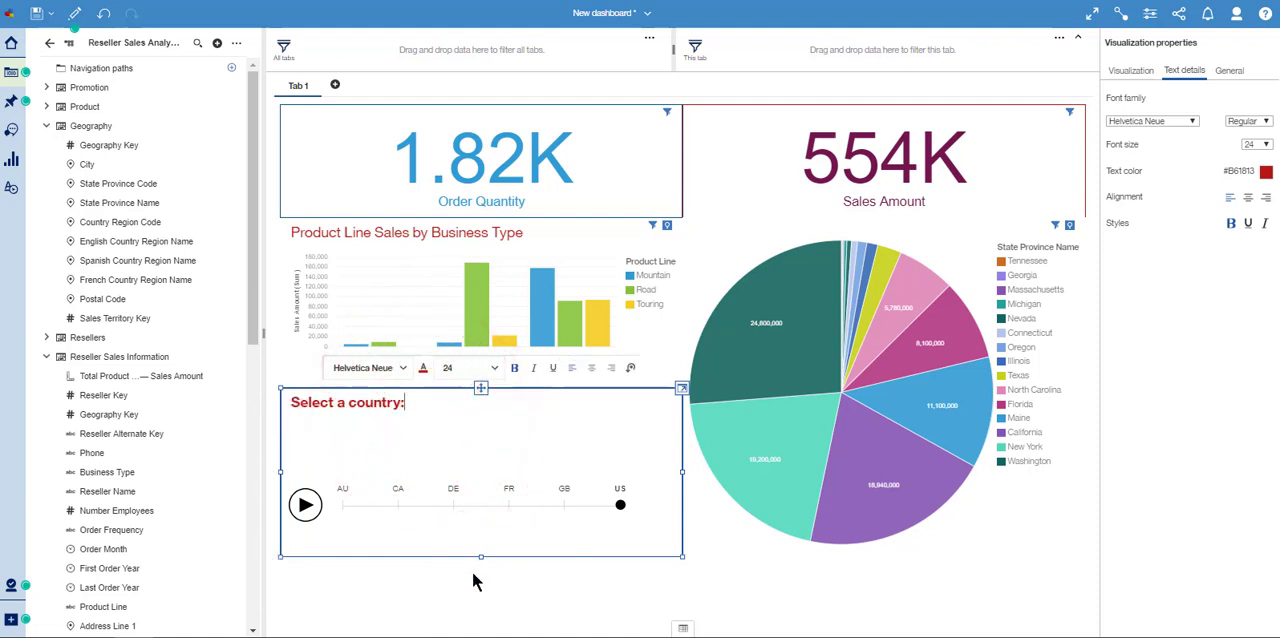
- Reduce the data player's height so it fits closely around its title and country timeline
{"action": "left_click", "coordinate": [461, 470]}
{"action": "left_click", "coordinate": [459, 554]}
{"action": "left_click_drag", "start_coordinate": [479, 555], "coordinate": [489, 500]}
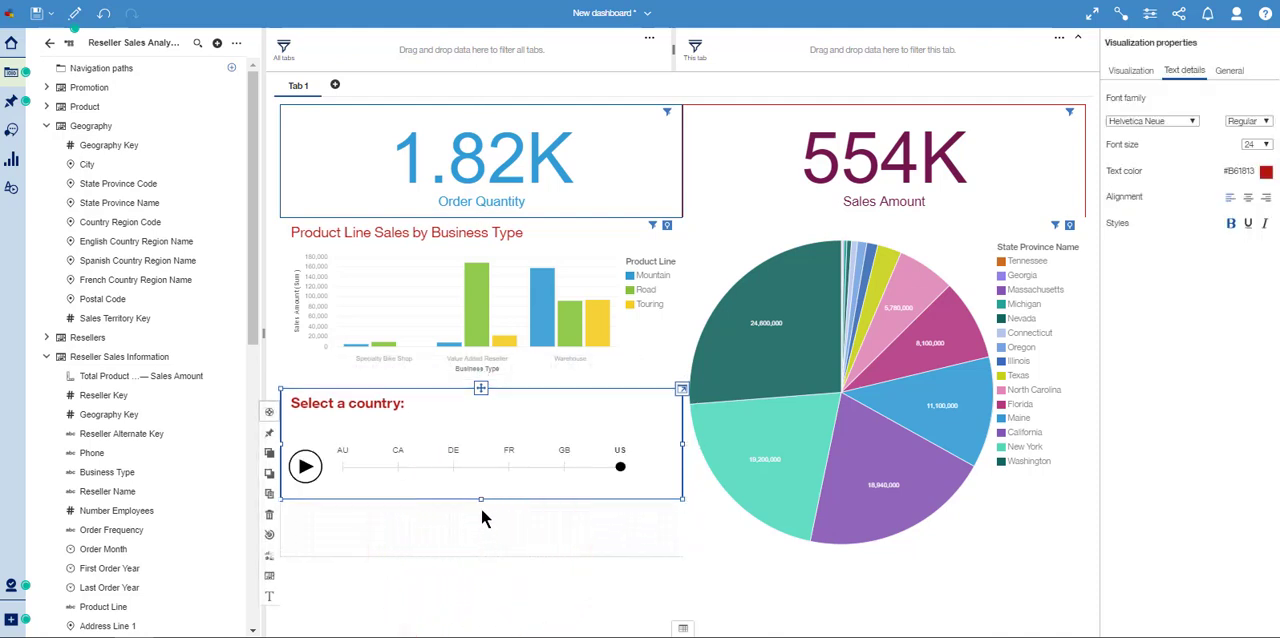
{"action": "left_click", "coordinate": [485, 494]}
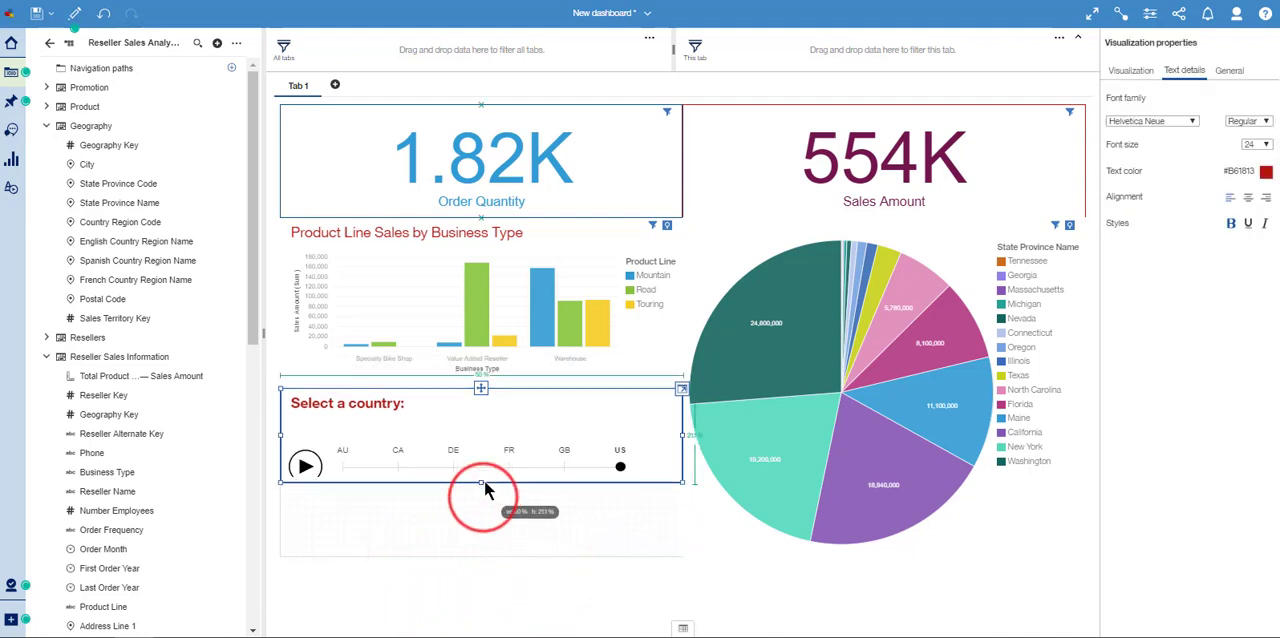
{"action": "left_click", "coordinate": [449, 580]}
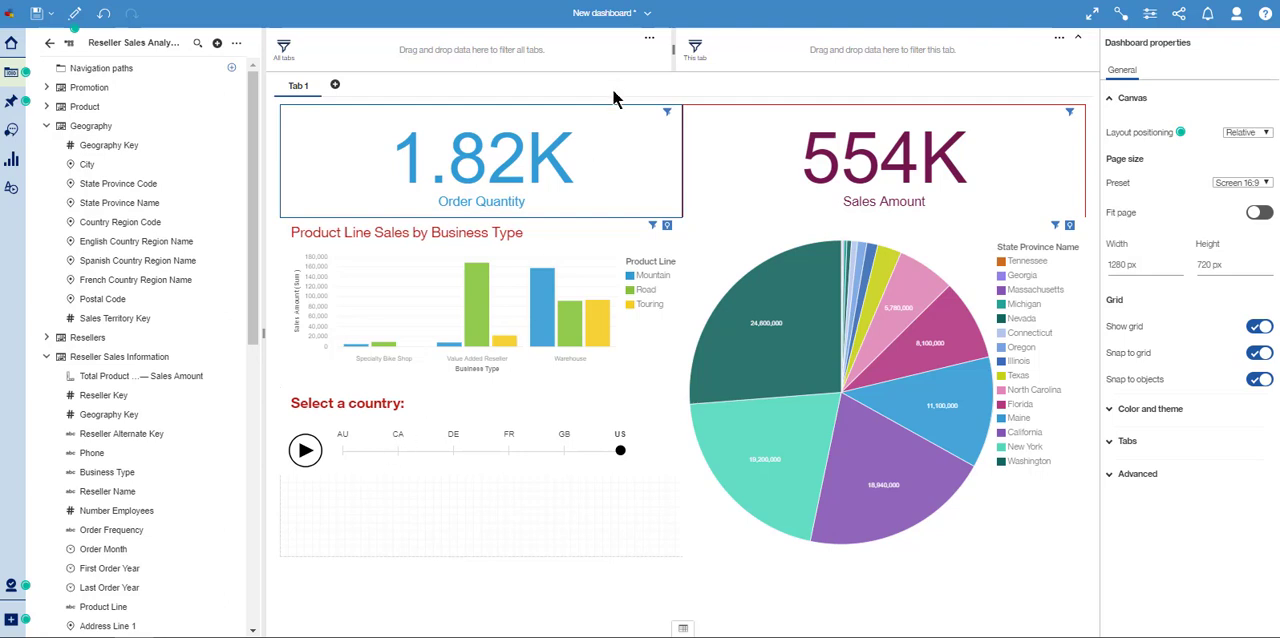
- Add a drill-through definition from Order Quantity to the Product Details report in My content, applied to all visualizations using the same data source
{"action": "left_click", "coordinate": [632, 167]}
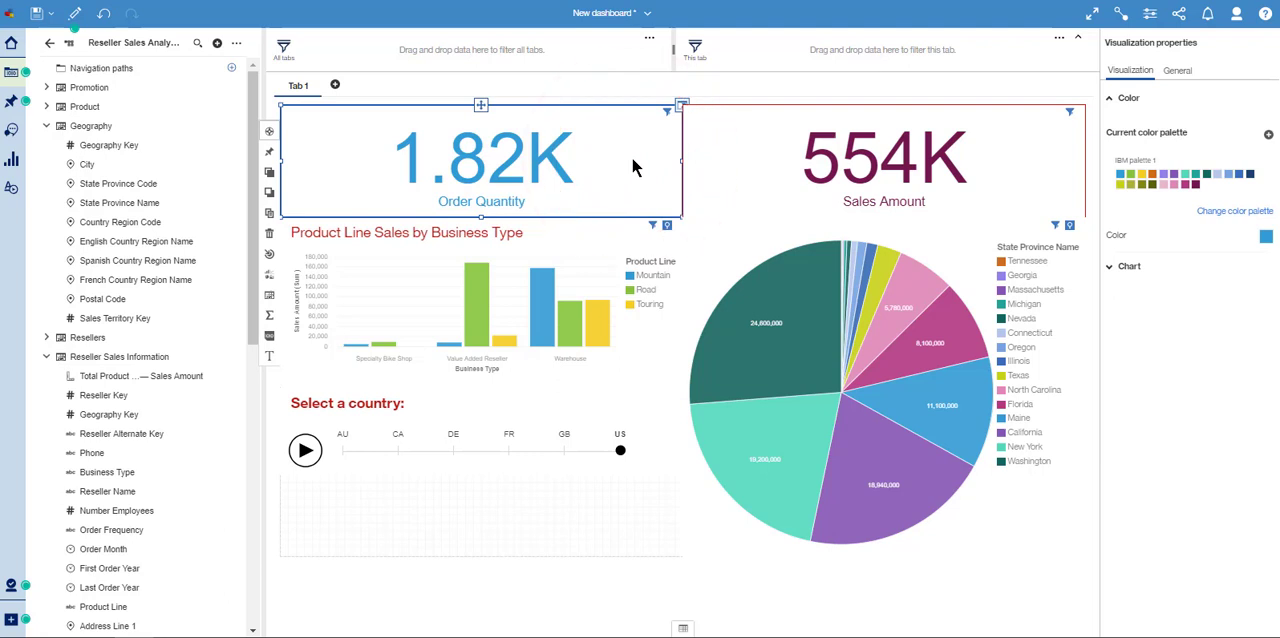
{"action": "left_click", "coordinate": [632, 167]}
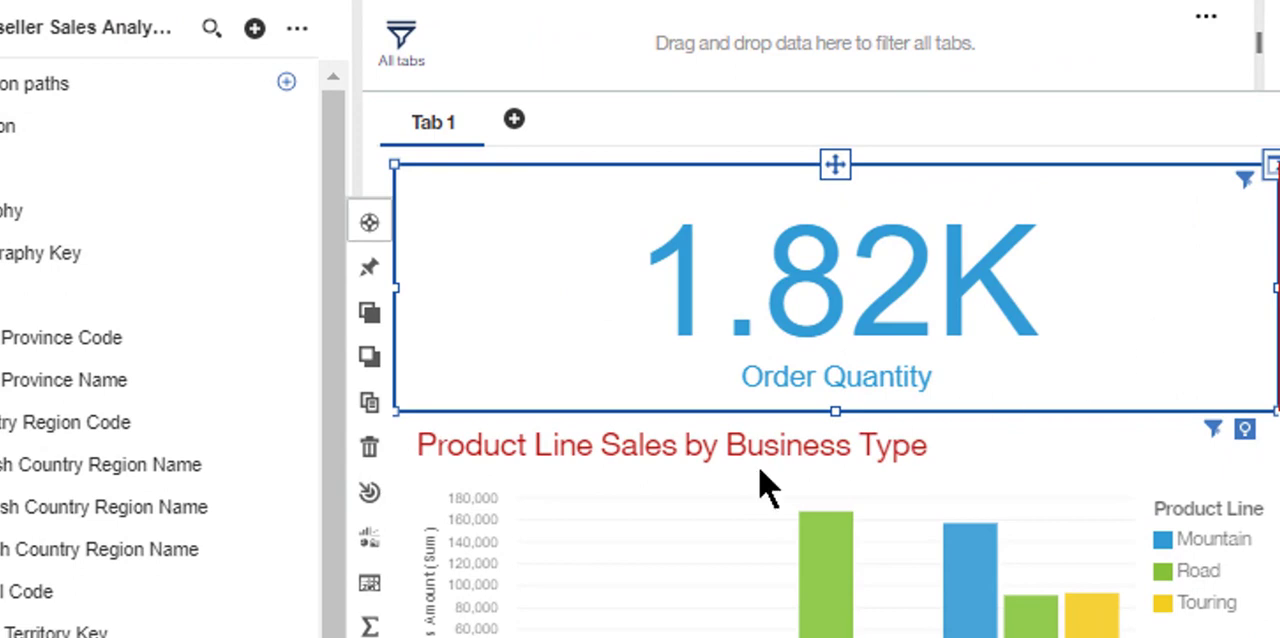
{"action": "left_click", "coordinate": [371, 495]}
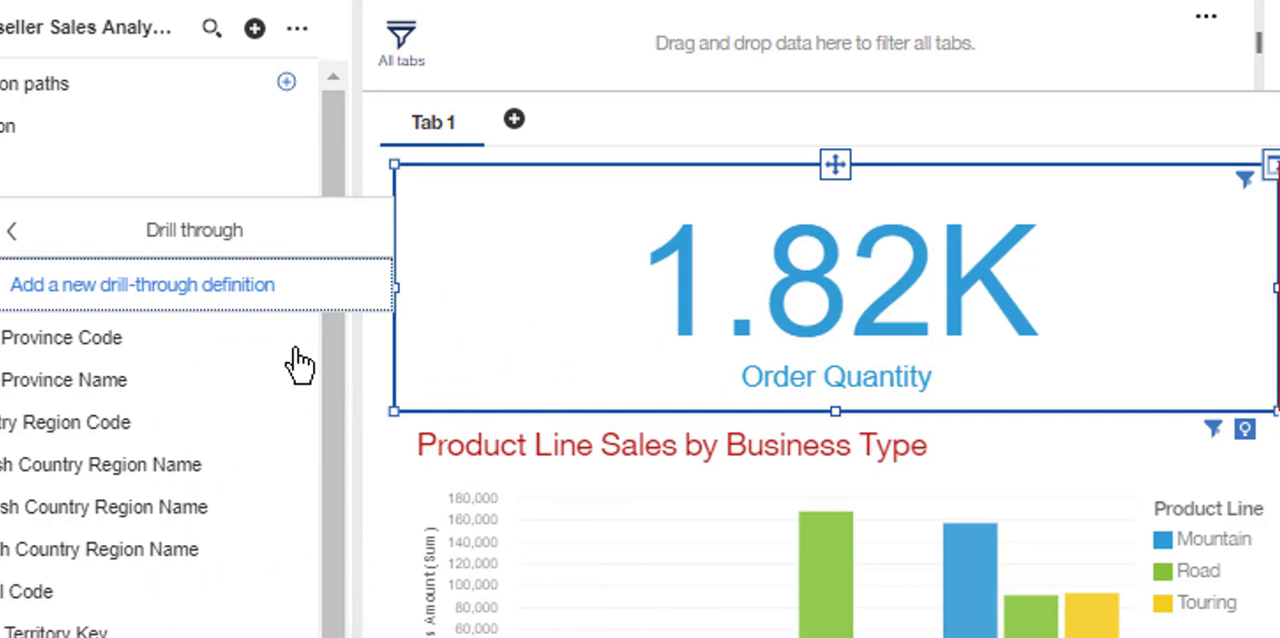
{"action": "left_click", "coordinate": [215, 284]}
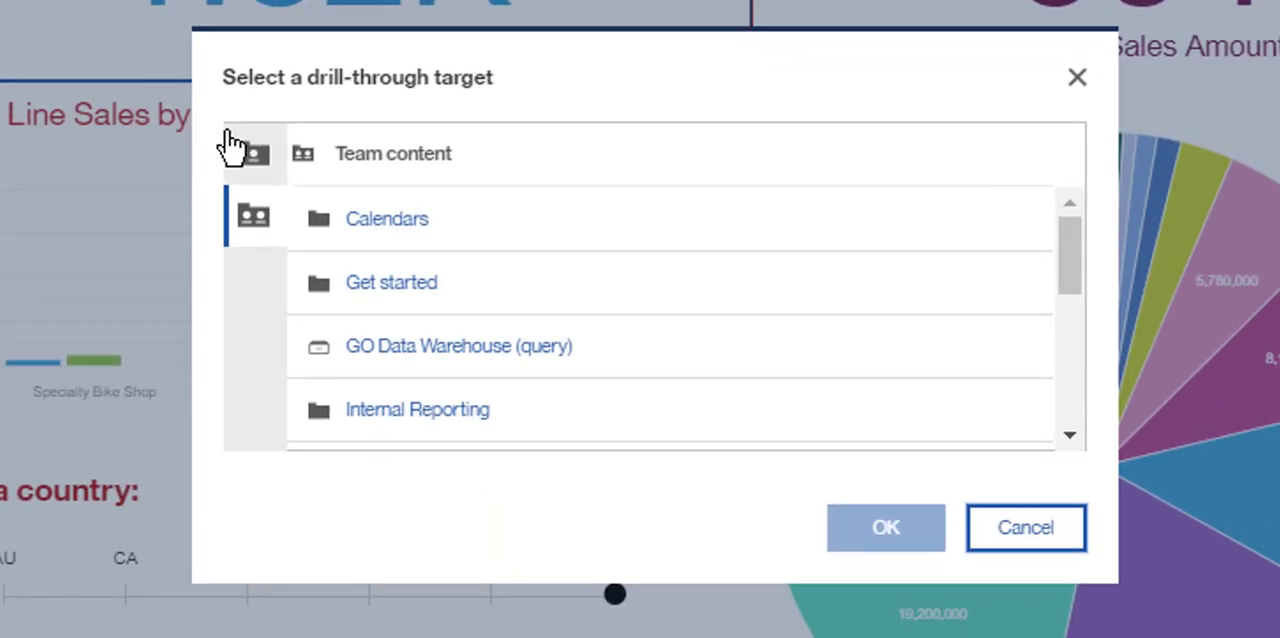
{"action": "left_click", "coordinate": [315, 187]}
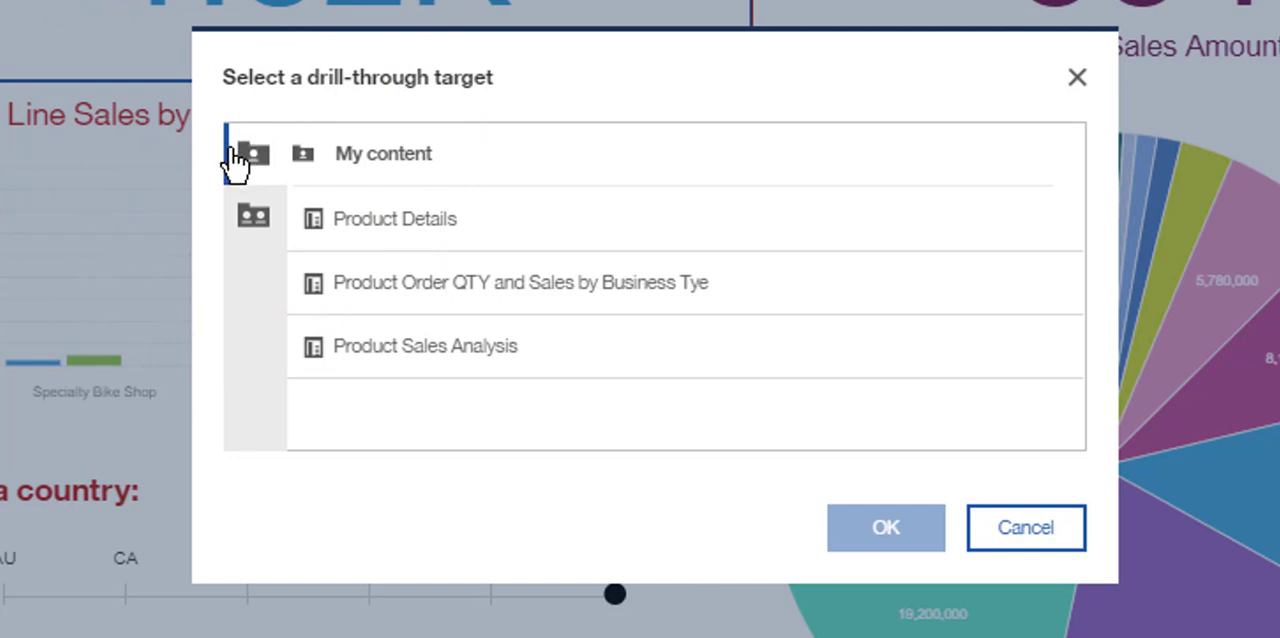
{"action": "left_click", "coordinate": [466, 240]}
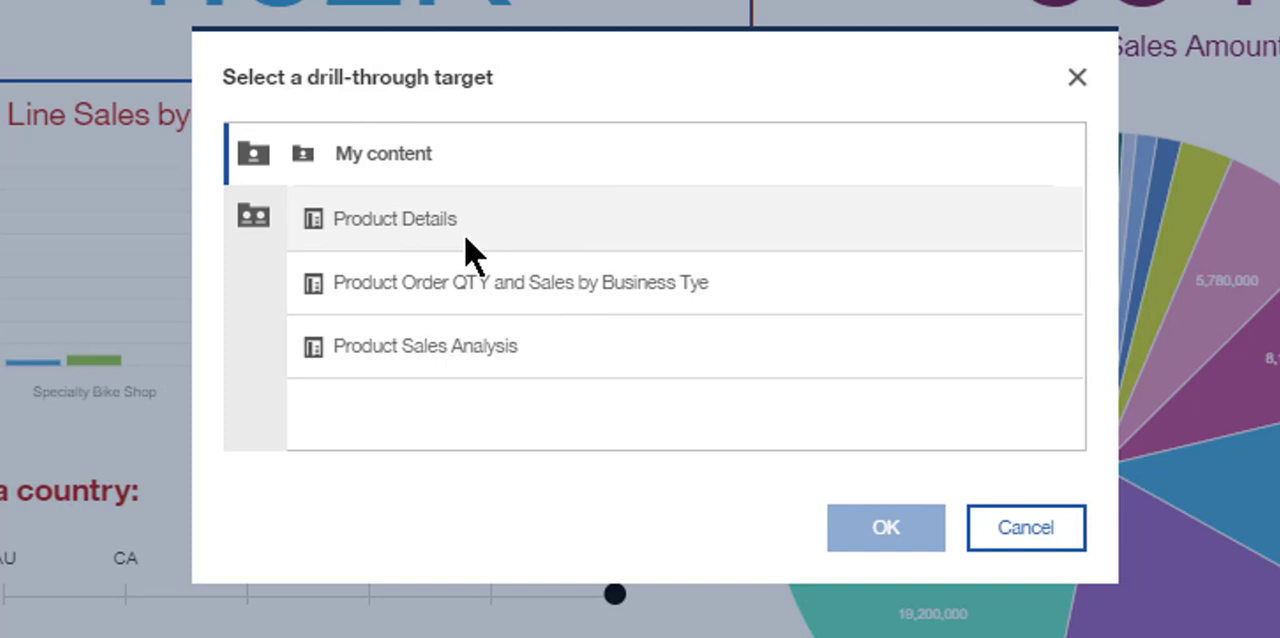
{"action": "left_click", "coordinate": [462, 236]}
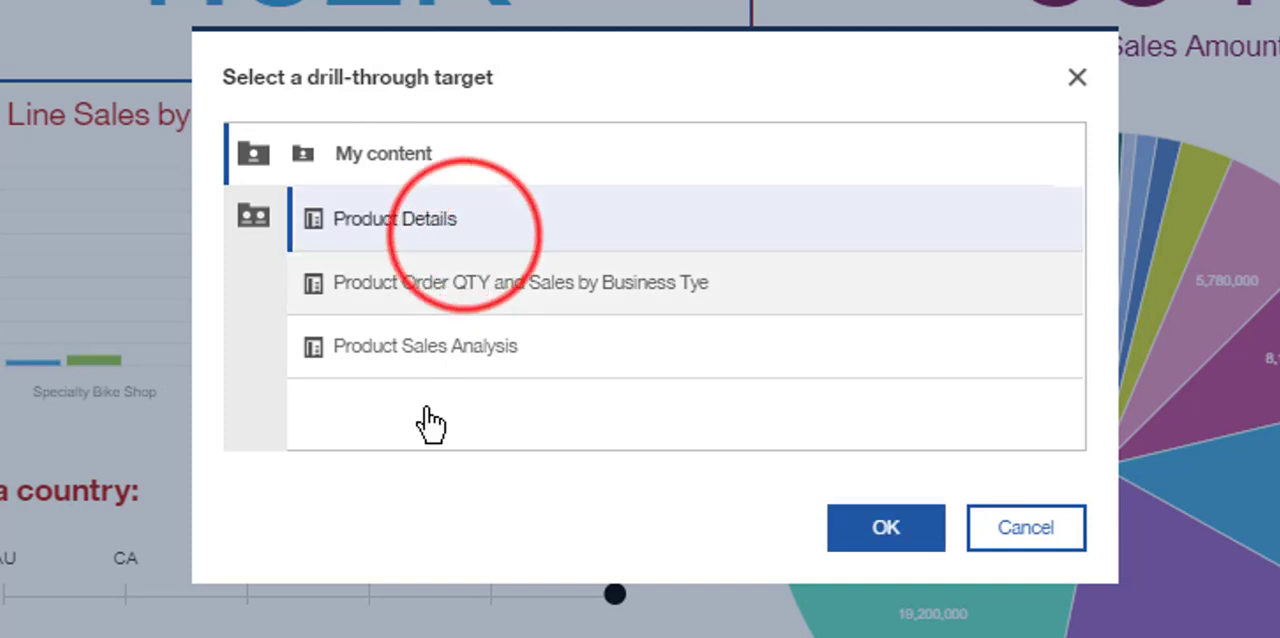
{"action": "left_click", "coordinate": [852, 540]}
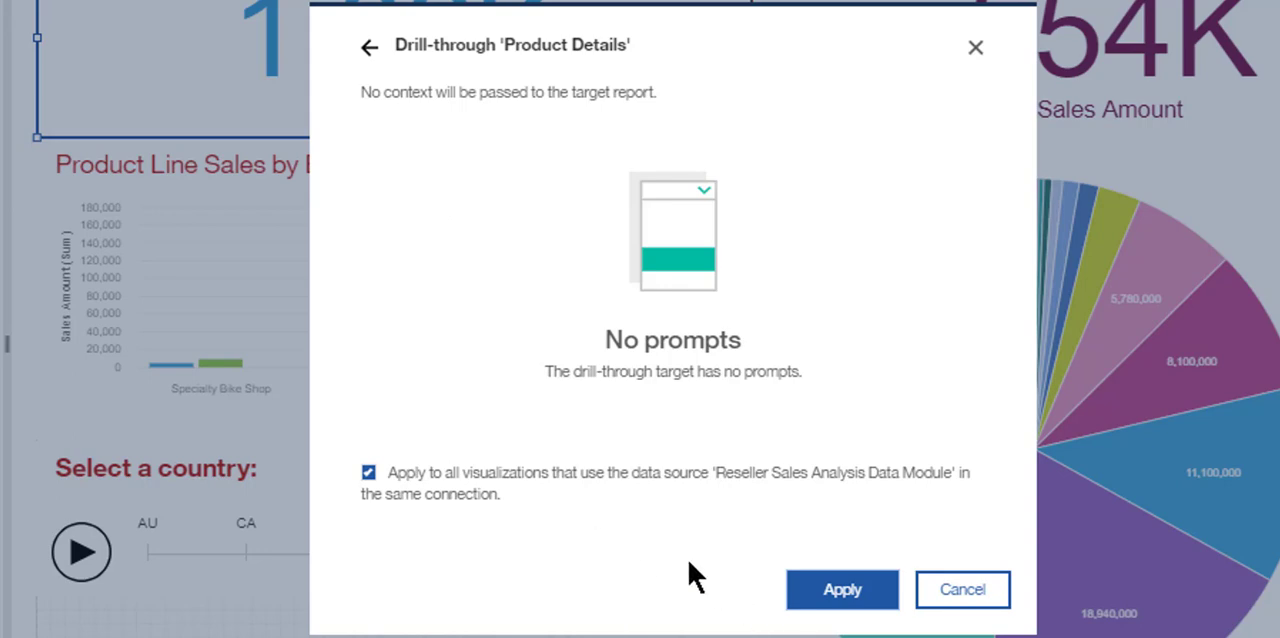
{"action": "left_click", "coordinate": [841, 592]}
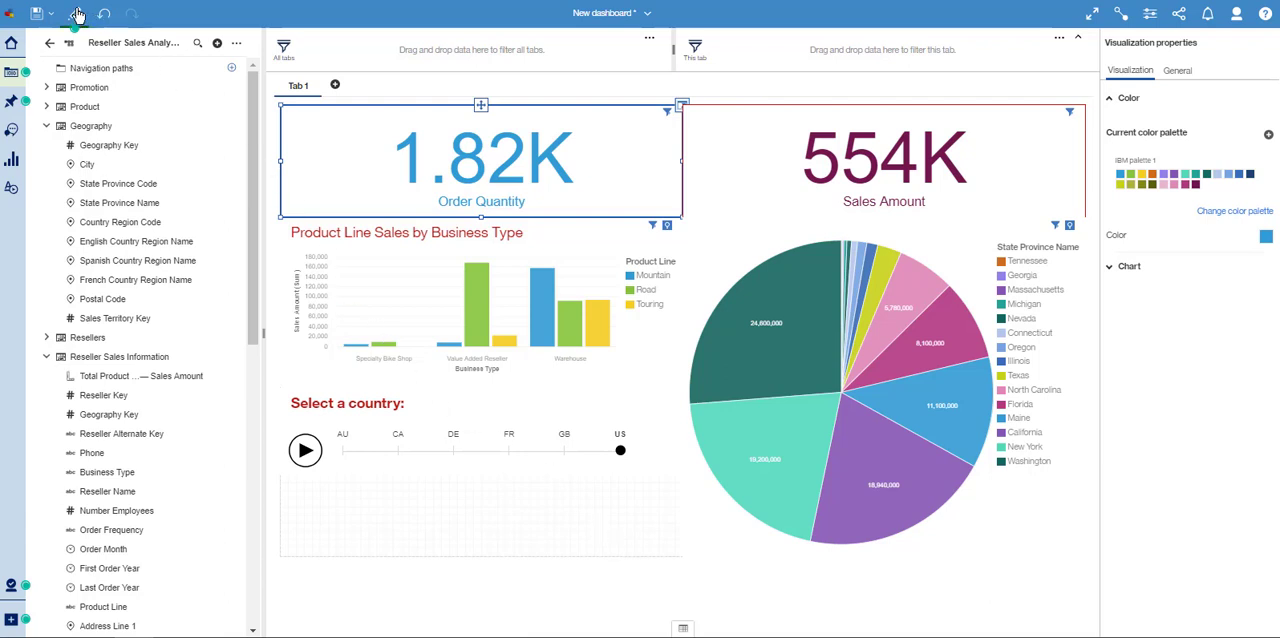
- Switch the dashboard to preview and play the data player, pausing it at DE
{"action": "key", "text": "ctrl"}
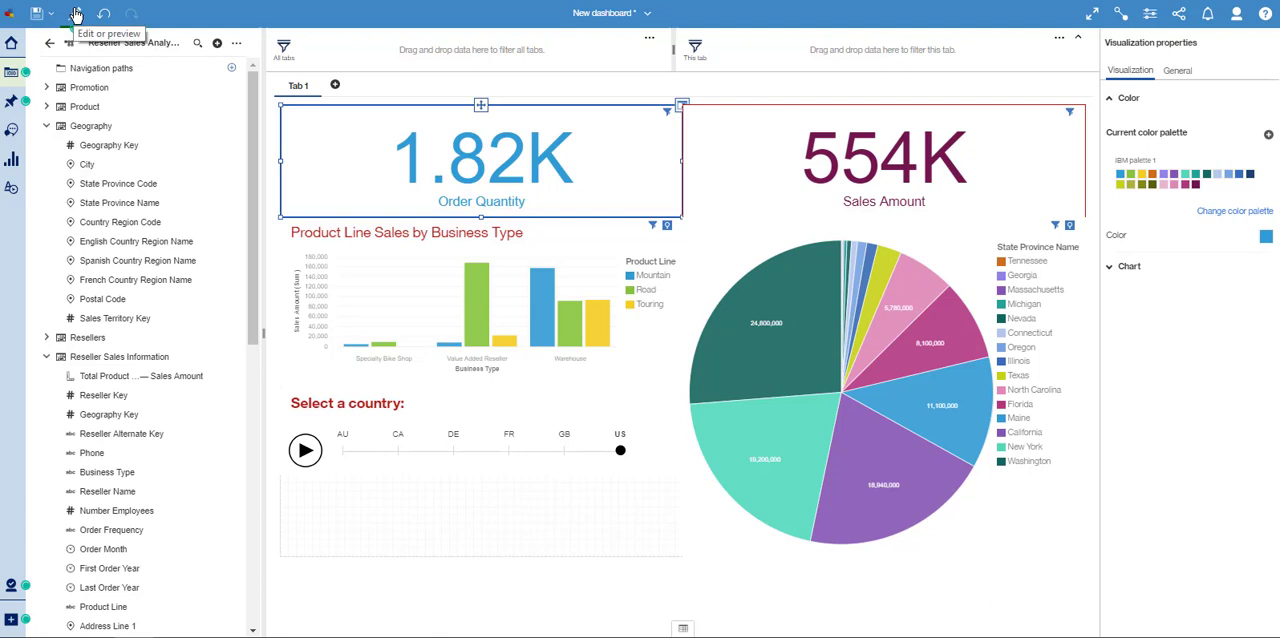
{"action": "left_click", "coordinate": [76, 14]}
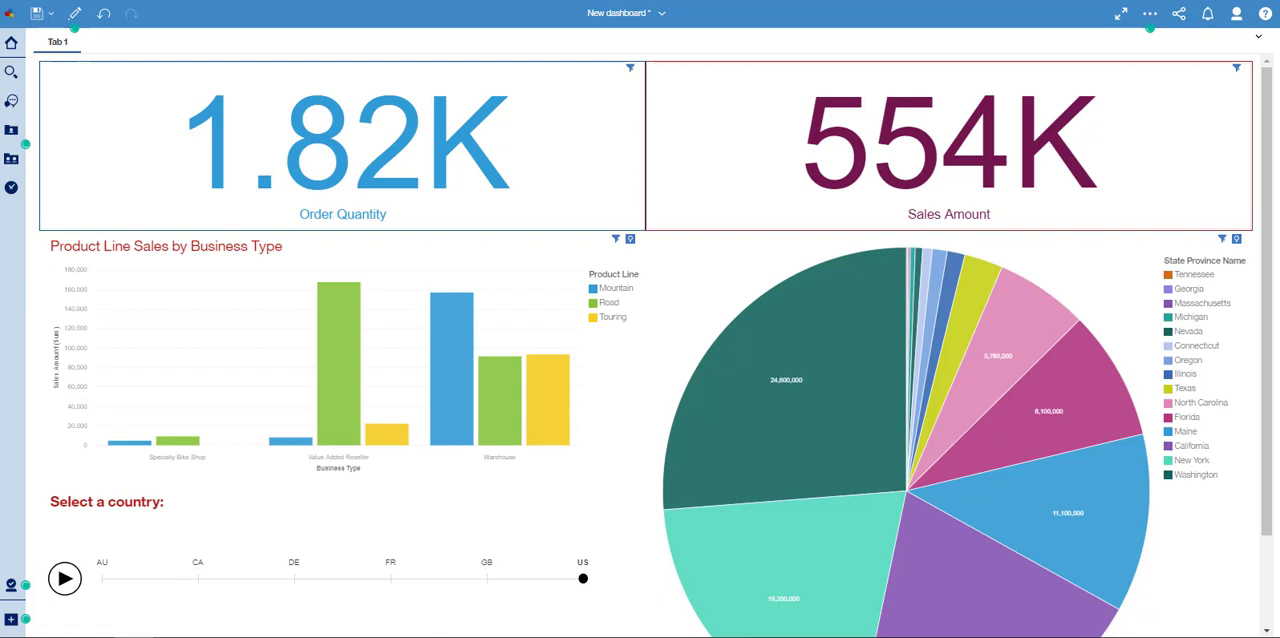
{"action": "left_click", "coordinate": [65, 580]}
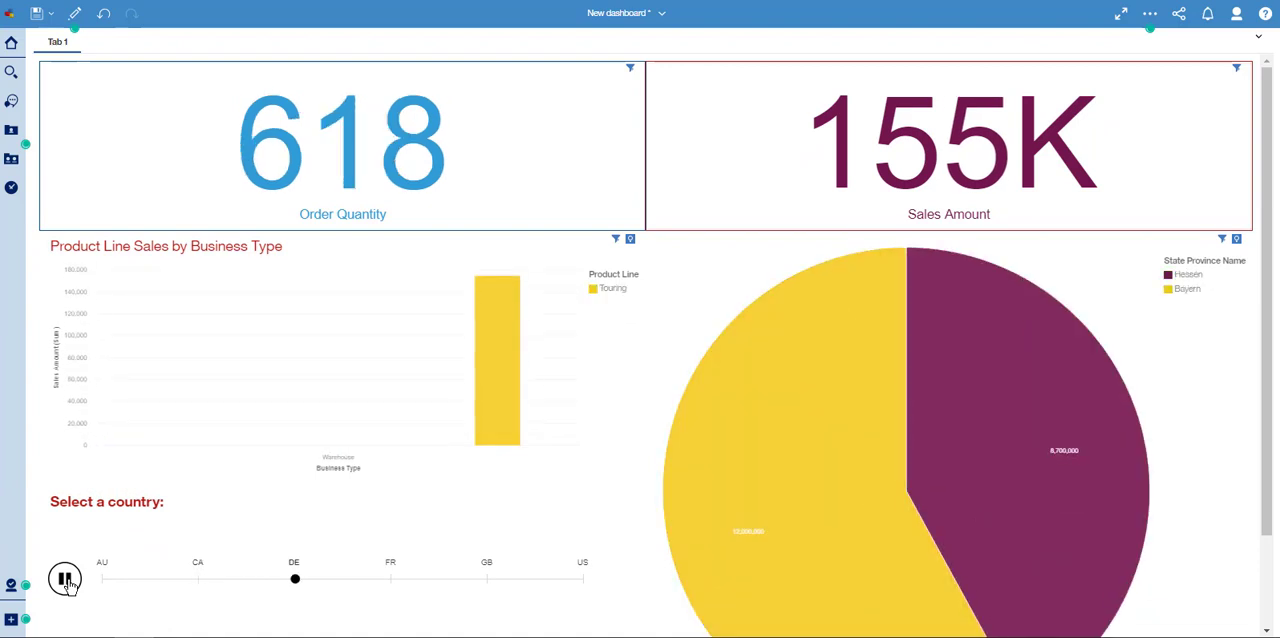
{"action": "left_click", "coordinate": [65, 580]}
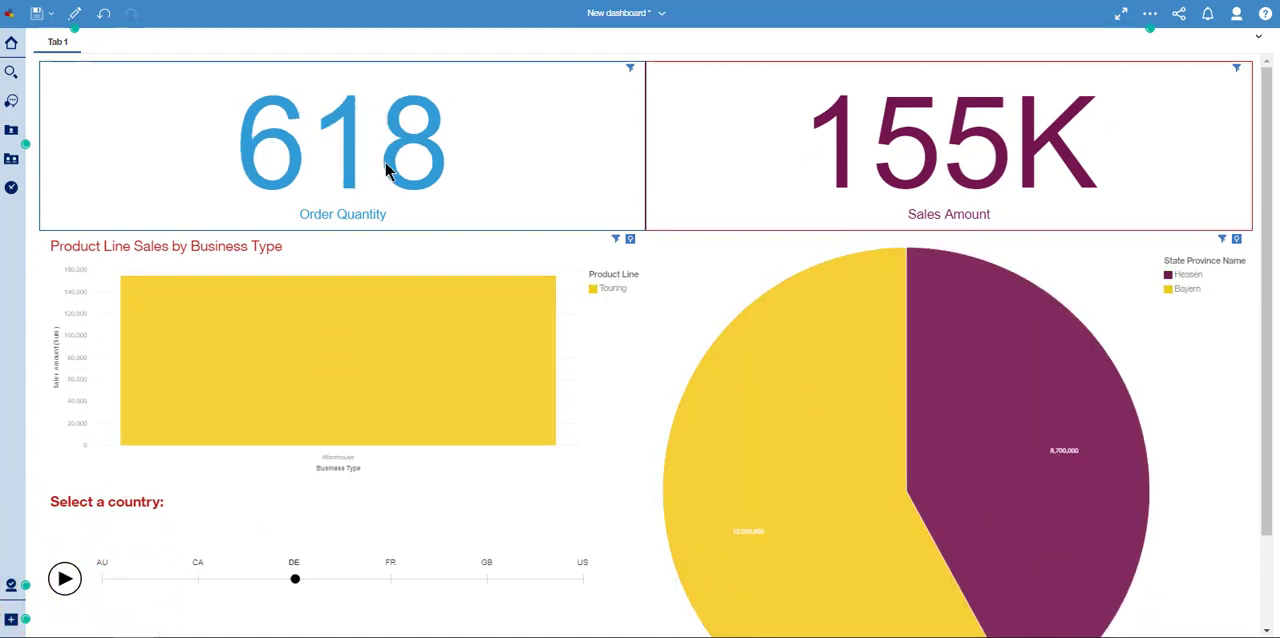
- Try to drill through from the Order Quantity figure in the dashboard preview
{"action": "mouse_move", "coordinate": [378, 168]}
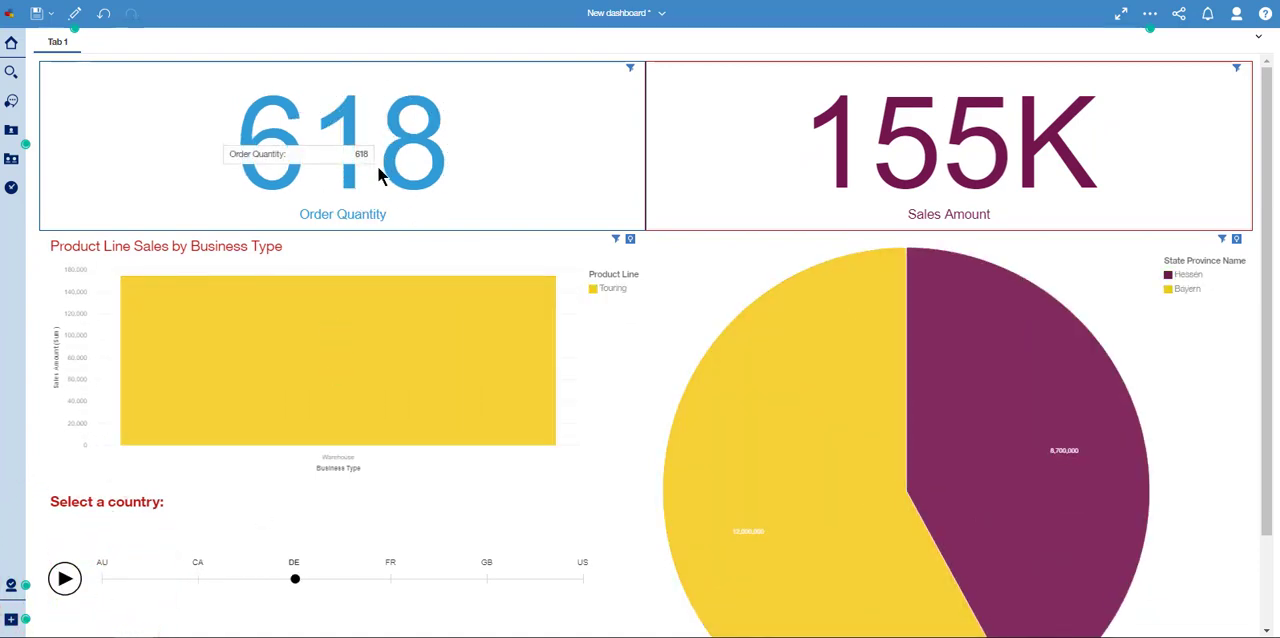
{"action": "left_click", "coordinate": [555, 135]}
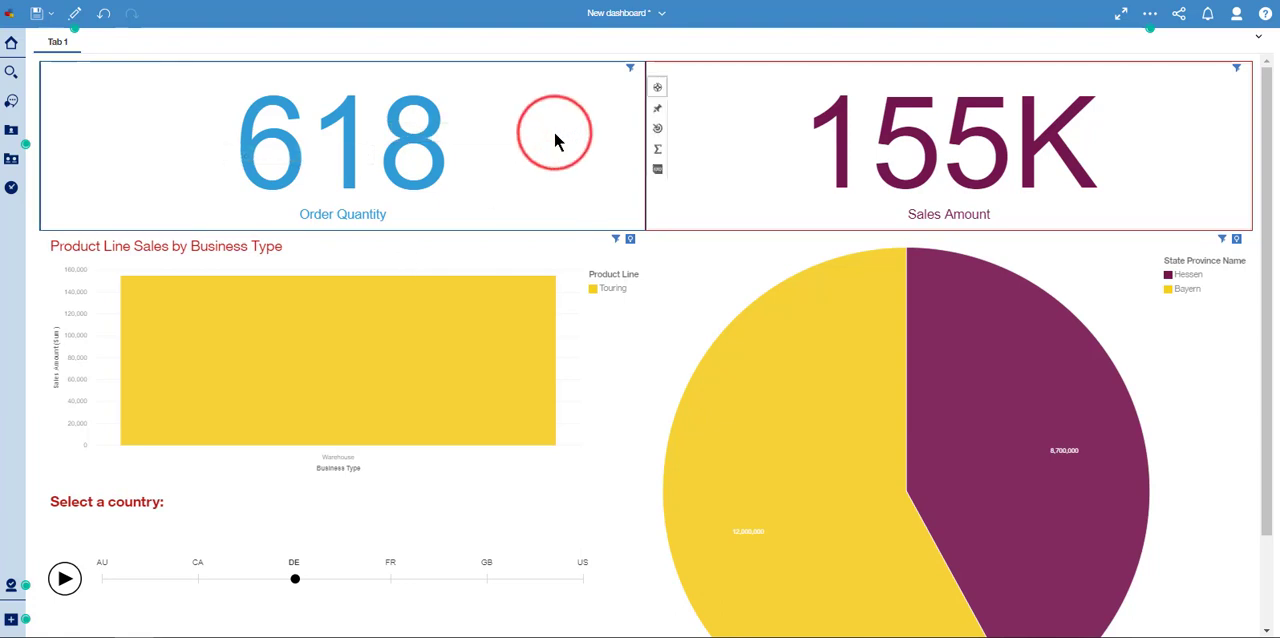
{"action": "left_click", "coordinate": [657, 134]}
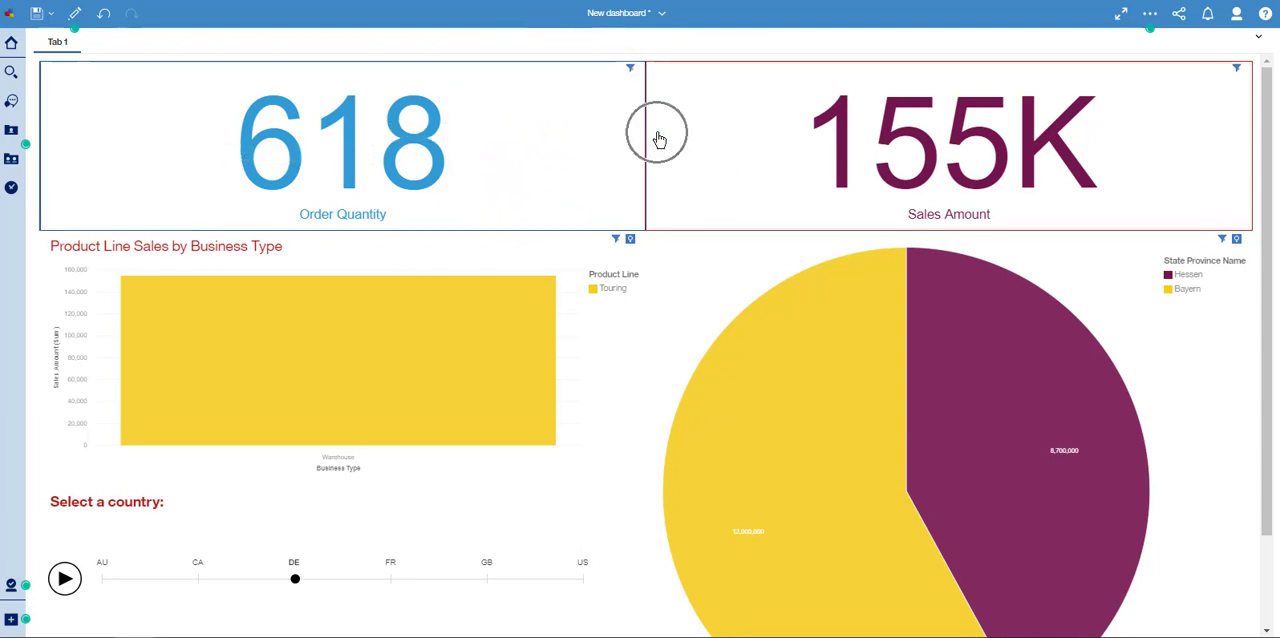
{"action": "left_click", "coordinate": [608, 150]}
{"action": "left_click", "coordinate": [588, 148]}
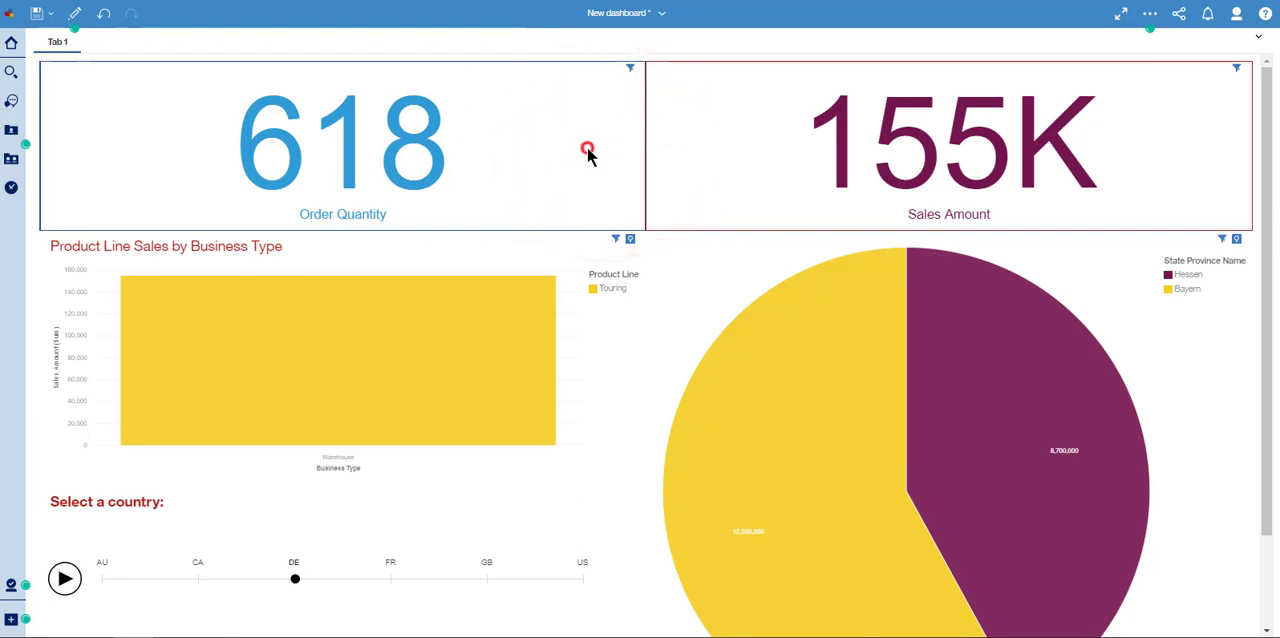
{"action": "left_click", "coordinate": [655, 127]}
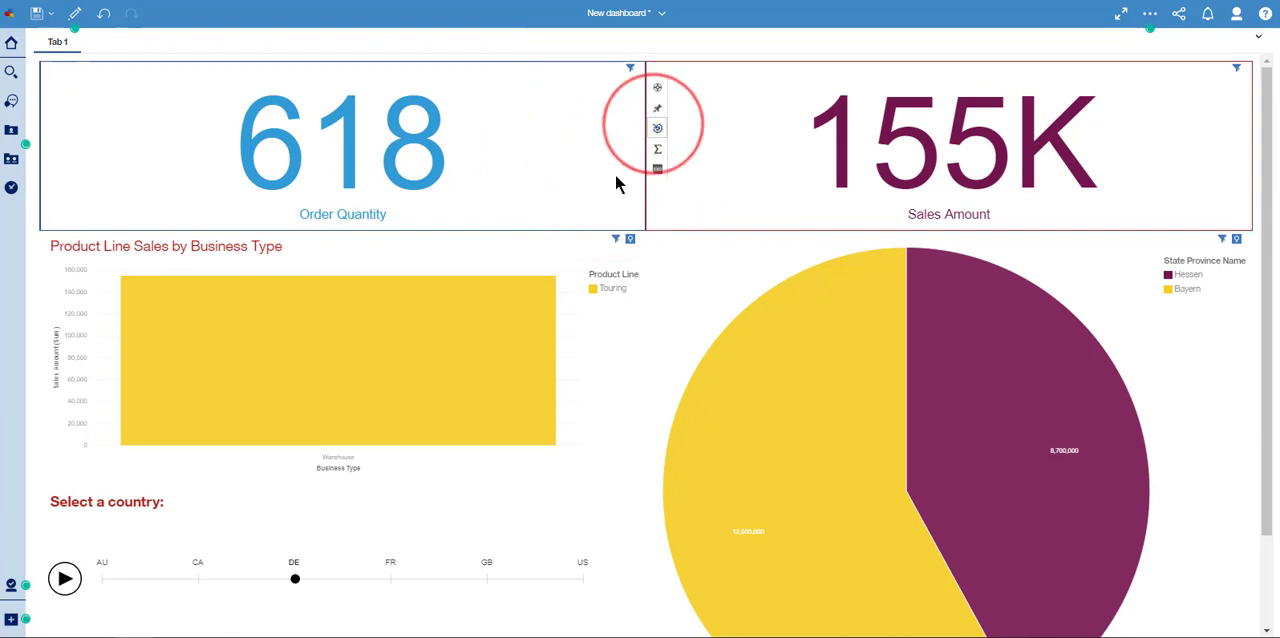